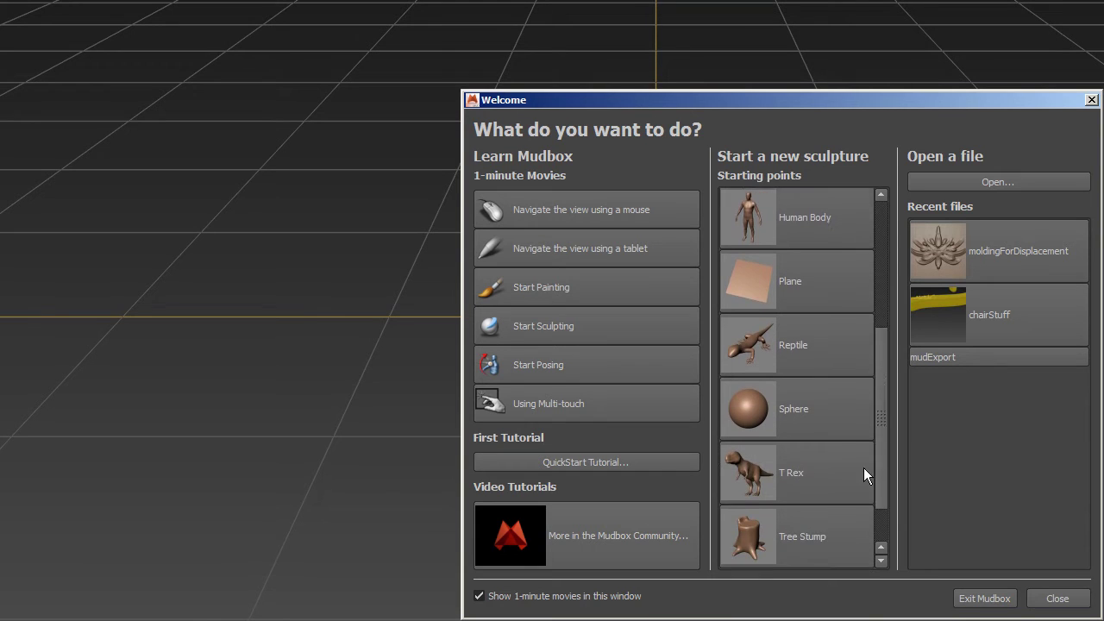
- Start a new sculpture from the Plane starting point
{"action": "scroll", "coordinate": [860, 503], "scroll_direction": "up", "scroll_amount": 7}
{"action": "scroll", "coordinate": [872, 350], "scroll_direction": "down", "scroll_amount": 1}
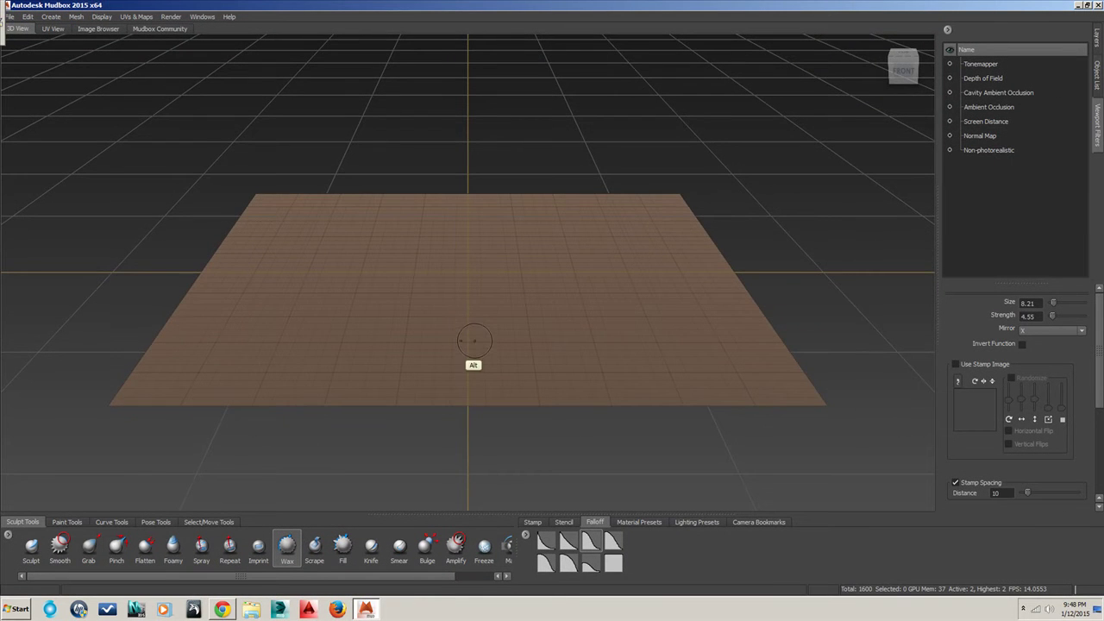
- Examine the plane from different angles and distances by orbiting, zooming and panning around it
{"action": "left_click_drag", "start_coordinate": [475, 341], "coordinate": [471, 366], "text": "alt"}
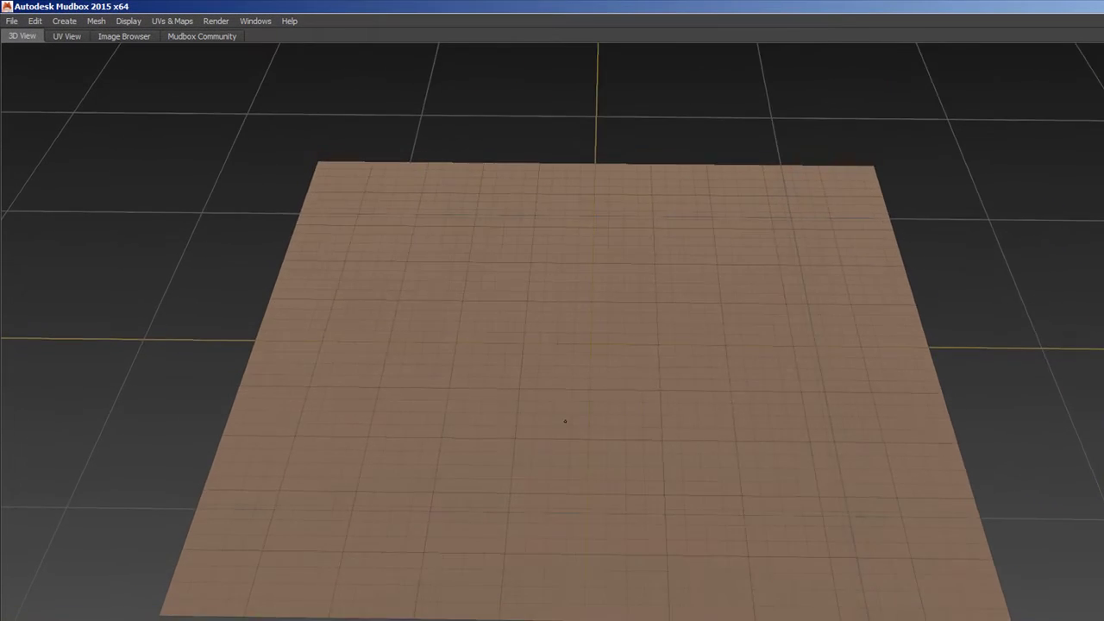
{"action": "left_click_drag", "start_coordinate": [444, 331], "coordinate": [475, 316], "text": "alt"}
{"action": "mouse_move", "coordinate": [600, 401]}
{"action": "left_mouse_down", "text": "alt"}
{"action": "mouse_move", "coordinate": [623, 407]}
{"action": "mouse_move", "coordinate": [488, 433]}
{"action": "mouse_move", "coordinate": [503, 385]}
{"action": "mouse_move", "coordinate": [627, 414]}
{"action": "mouse_move", "coordinate": [561, 460]}
{"action": "mouse_move", "coordinate": [557, 378]}
{"action": "mouse_move", "coordinate": [579, 439]}
{"action": "mouse_move", "coordinate": [565, 437]}
{"action": "left_mouse_up", "text": "alt"}
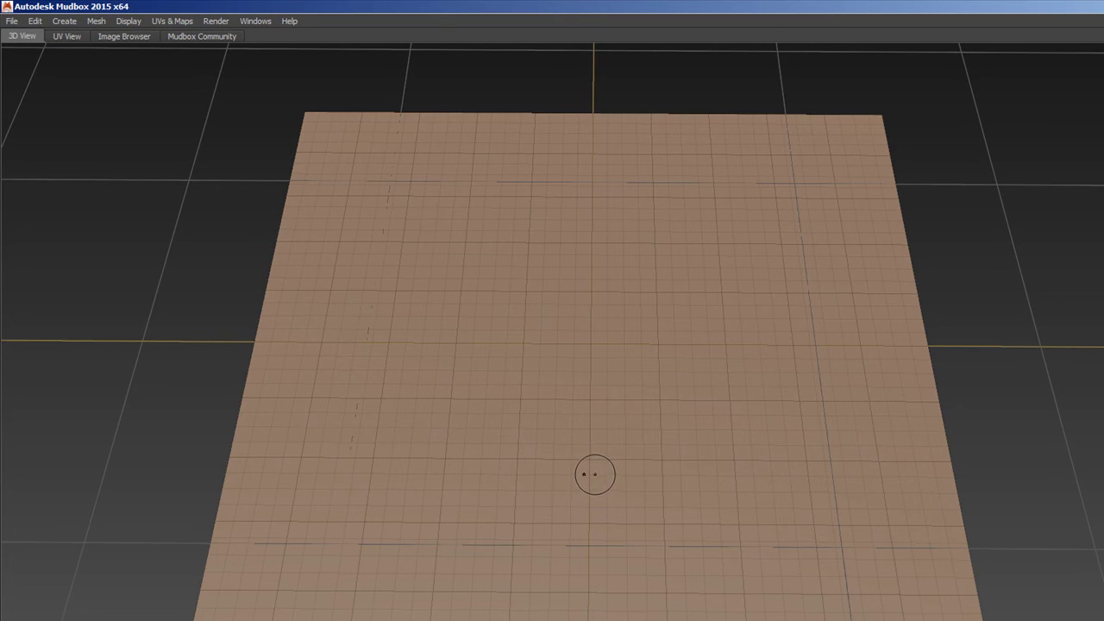
{"action": "scroll", "coordinate": [595, 474], "scroll_direction": "down", "scroll_amount": 5}
{"action": "mouse_move", "coordinate": [594, 474]}
{"action": "left_mouse_down", "text": "alt"}
{"action": "mouse_move", "coordinate": [536, 425]}
{"action": "mouse_move", "coordinate": [530, 493]}
{"action": "mouse_move", "coordinate": [604, 476]}
{"action": "mouse_move", "coordinate": [595, 489]}
{"action": "left_mouse_up", "text": "alt"}
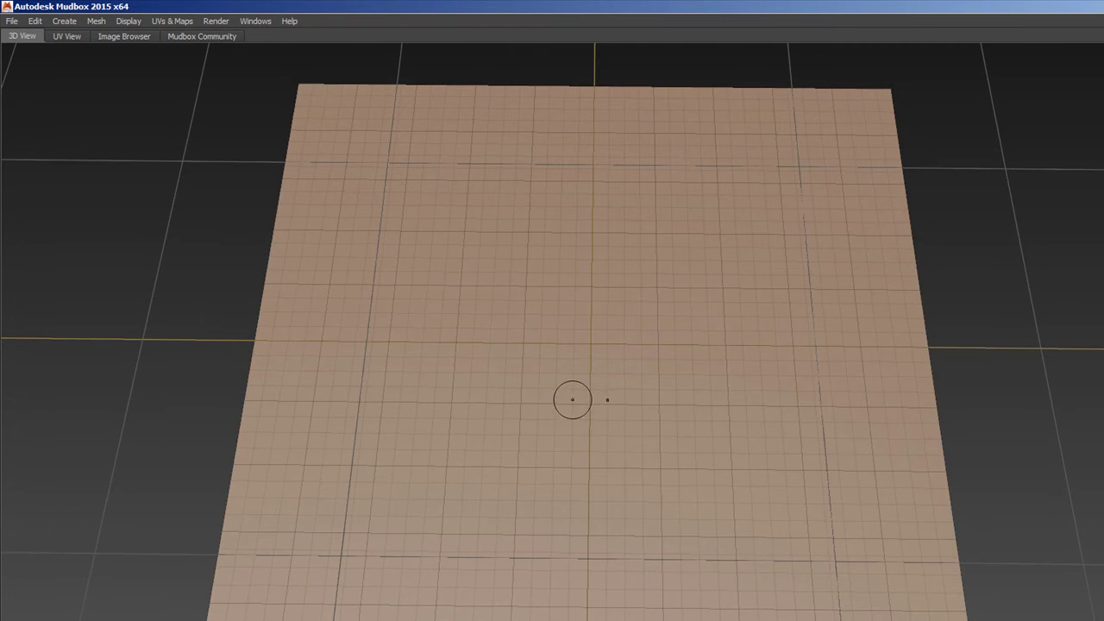
{"action": "mouse_move", "coordinate": [583, 388]}
{"action": "left_mouse_down", "text": "alt"}
{"action": "mouse_move", "coordinate": [537, 456]}
{"action": "mouse_move", "coordinate": [622, 295]}
{"action": "mouse_move", "coordinate": [584, 336]}
{"action": "mouse_move", "coordinate": [599, 303]}
{"action": "mouse_move", "coordinate": [439, 498]}
{"action": "mouse_move", "coordinate": [661, 230]}
{"action": "mouse_move", "coordinate": [458, 501]}
{"action": "mouse_move", "coordinate": [627, 272]}
{"action": "left_mouse_up", "text": "alt"}
{"action": "right_click_drag", "start_coordinate": [627, 272], "coordinate": [539, 433], "text": "alt"}
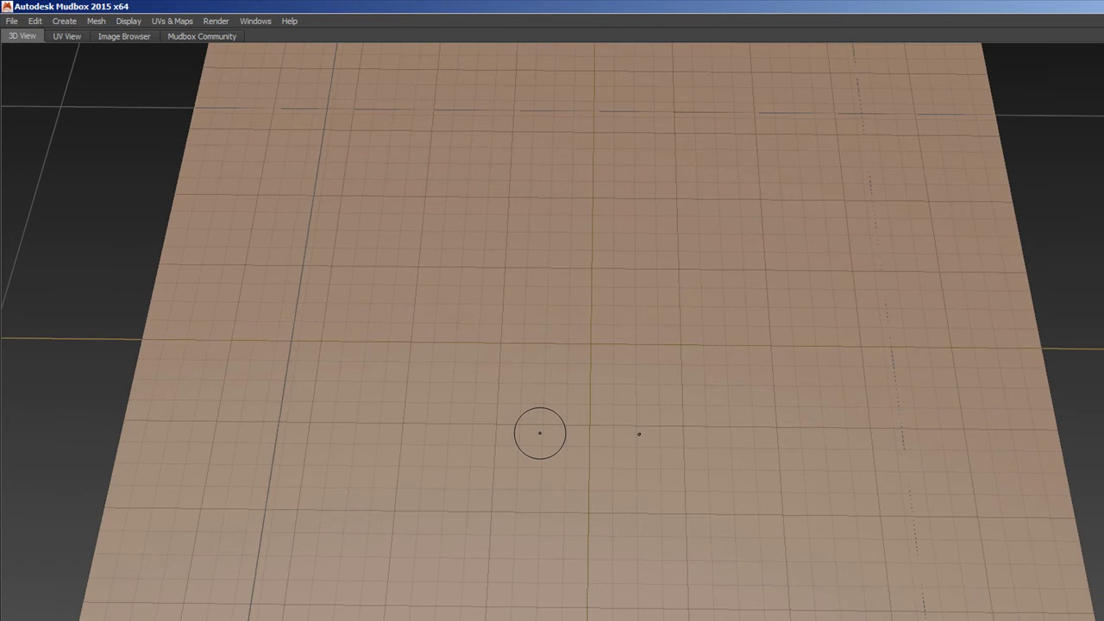
{"action": "mouse_move", "coordinate": [647, 247]}
{"action": "right_mouse_down", "text": "alt"}
{"action": "mouse_move", "coordinate": [534, 575]}
{"action": "mouse_move", "coordinate": [483, 595]}
{"action": "mouse_move", "coordinate": [607, 350]}
{"action": "mouse_move", "coordinate": [552, 484]}
{"action": "mouse_move", "coordinate": [570, 449]}
{"action": "right_mouse_up", "text": "alt"}
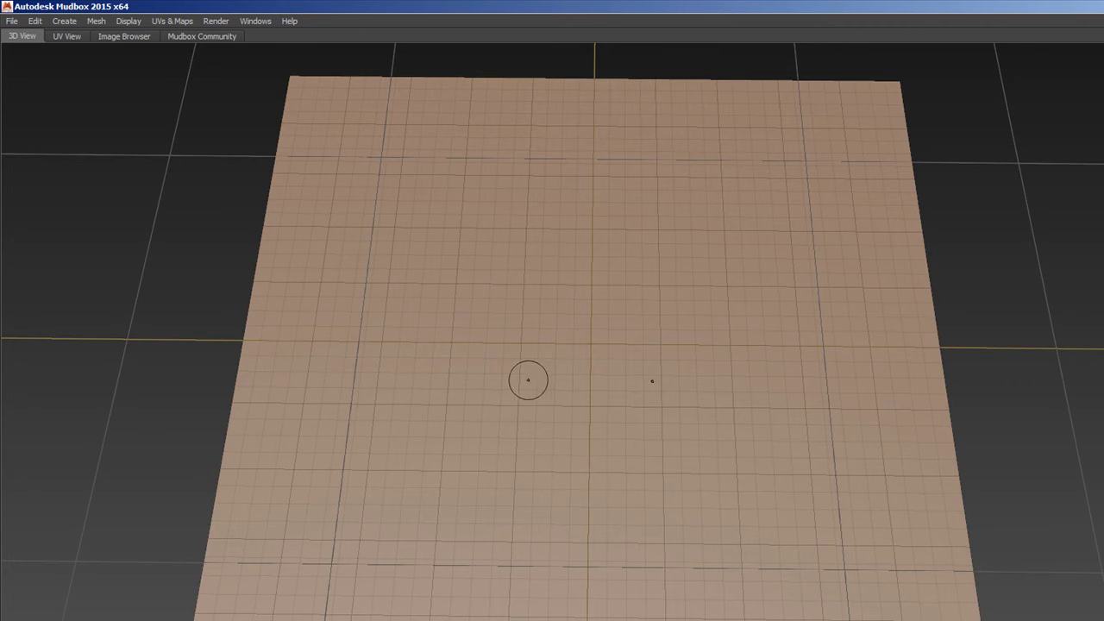
{"action": "mouse_move", "coordinate": [557, 385]}
{"action": "right_mouse_down", "text": "alt"}
{"action": "mouse_move", "coordinate": [582, 288]}
{"action": "mouse_move", "coordinate": [538, 340]}
{"action": "mouse_move", "coordinate": [522, 308]}
{"action": "mouse_move", "coordinate": [547, 224]}
{"action": "mouse_move", "coordinate": [543, 232]}
{"action": "right_mouse_up", "text": "alt"}
{"action": "mouse_move", "coordinate": [544, 233]}
{"action": "left_mouse_down", "text": "alt"}
{"action": "mouse_move", "coordinate": [594, 424]}
{"action": "mouse_move", "coordinate": [557, 394]}
{"action": "mouse_move", "coordinate": [600, 401]}
{"action": "left_mouse_up", "text": "alt"}
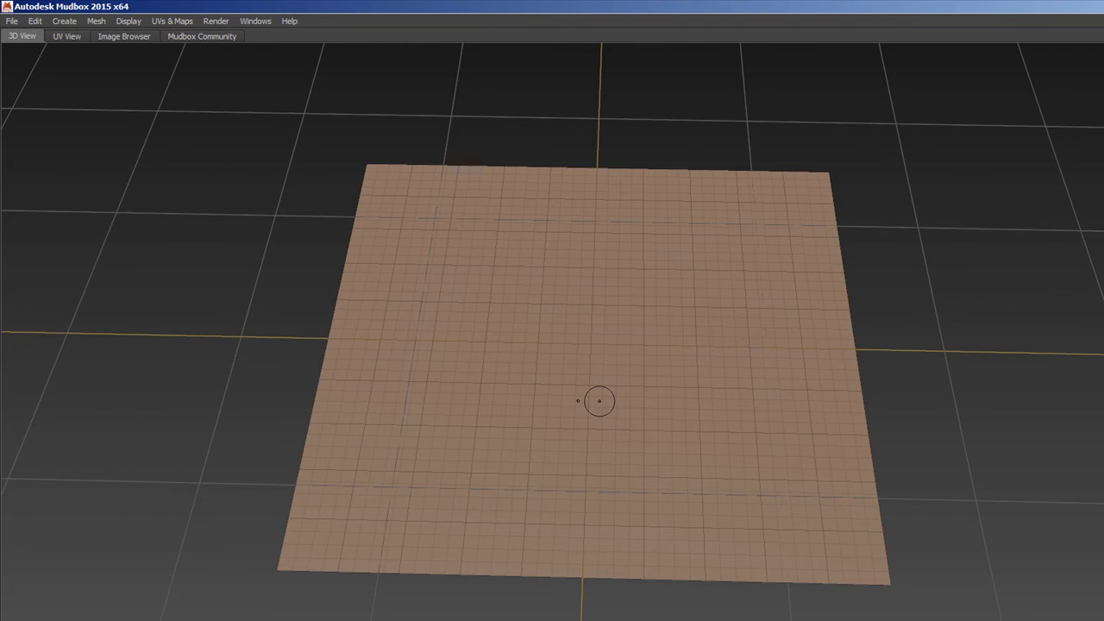
{"action": "mouse_move", "coordinate": [596, 405]}
{"action": "middle_mouse_down", "text": "alt"}
{"action": "mouse_move", "coordinate": [414, 406]}
{"action": "mouse_move", "coordinate": [863, 399]}
{"action": "mouse_move", "coordinate": [618, 389]}
{"action": "mouse_move", "coordinate": [973, 402]}
{"action": "mouse_move", "coordinate": [681, 398]}
{"action": "mouse_move", "coordinate": [954, 389]}
{"action": "mouse_move", "coordinate": [789, 394]}
{"action": "mouse_move", "coordinate": [949, 394]}
{"action": "mouse_move", "coordinate": [794, 394]}
{"action": "mouse_move", "coordinate": [924, 397]}
{"action": "mouse_move", "coordinate": [867, 395]}
{"action": "mouse_move", "coordinate": [894, 389]}
{"action": "middle_mouse_up", "text": "alt"}
{"action": "mouse_move", "coordinate": [639, 392]}
{"action": "left_mouse_down", "text": "alt"}
{"action": "mouse_move", "coordinate": [670, 406]}
{"action": "mouse_move", "coordinate": [671, 394]}
{"action": "mouse_move", "coordinate": [599, 375]}
{"action": "mouse_move", "coordinate": [636, 408]}
{"action": "left_mouse_up", "text": "alt"}
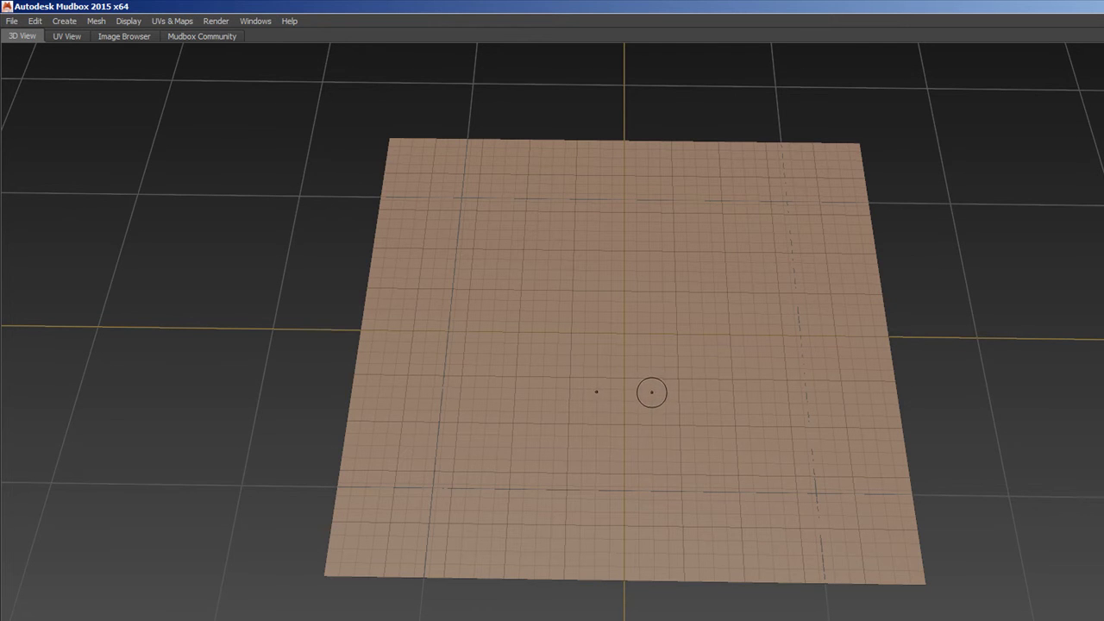
{"action": "right_click_drag", "start_coordinate": [652, 393], "coordinate": [648, 337], "text": "alt"}
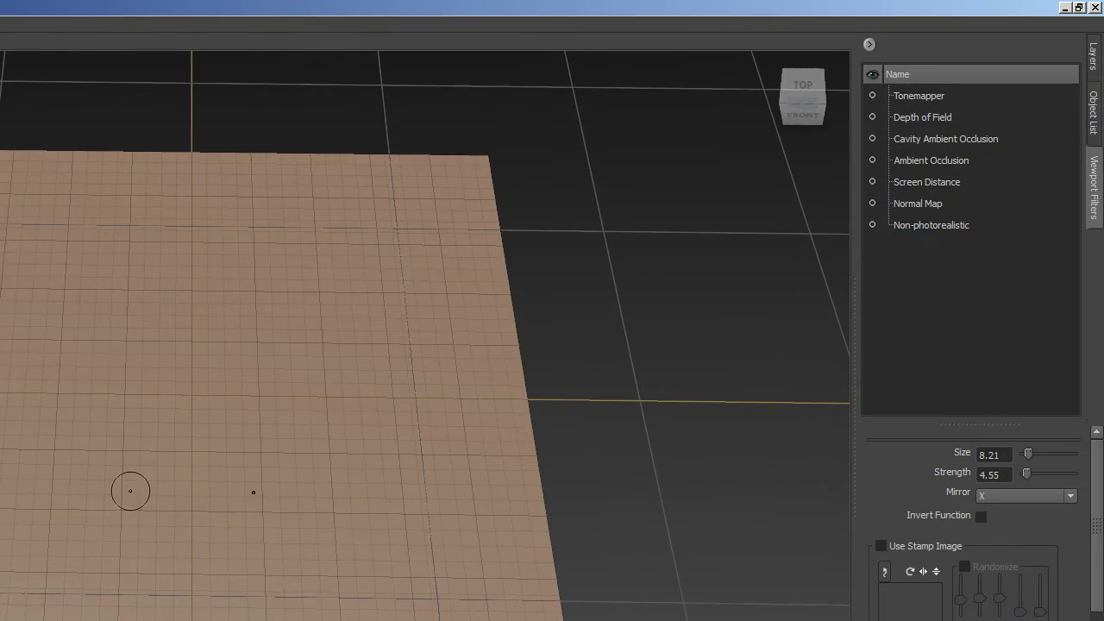
{"action": "left_click_drag", "start_coordinate": [253, 492], "coordinate": [129, 510], "text": "alt"}
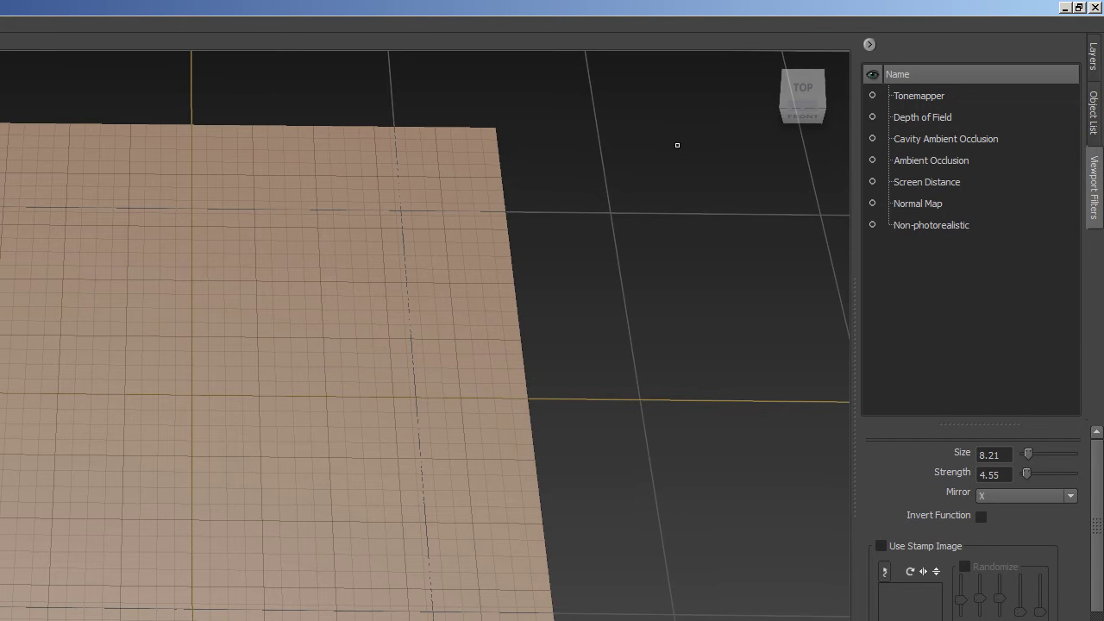
- Show the layers and subdivide the plane four times, up to level 6
{"action": "left_click", "coordinate": [1090, 60]}
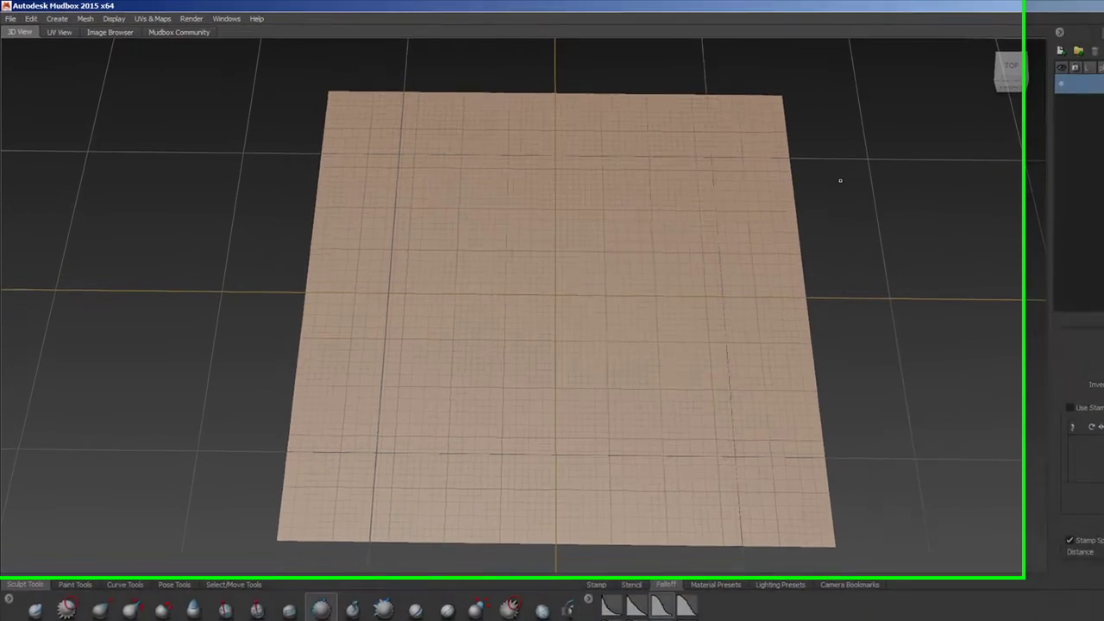
{"action": "key", "text": "shift+d"}
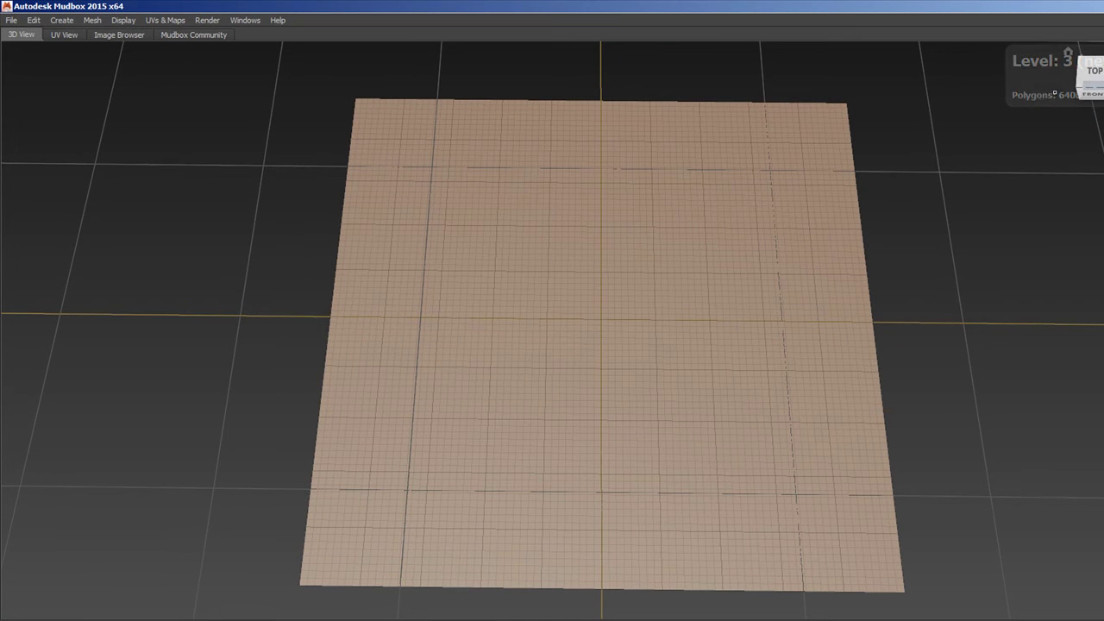
{"action": "key", "text": "shift+d"}
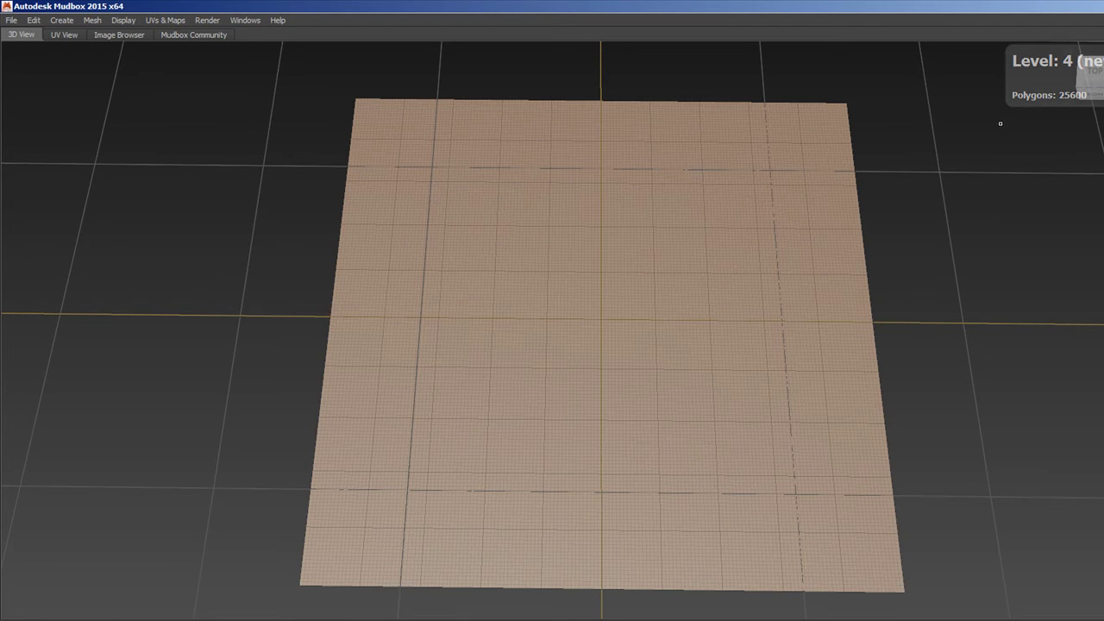
{"action": "key", "text": "shift+d"}
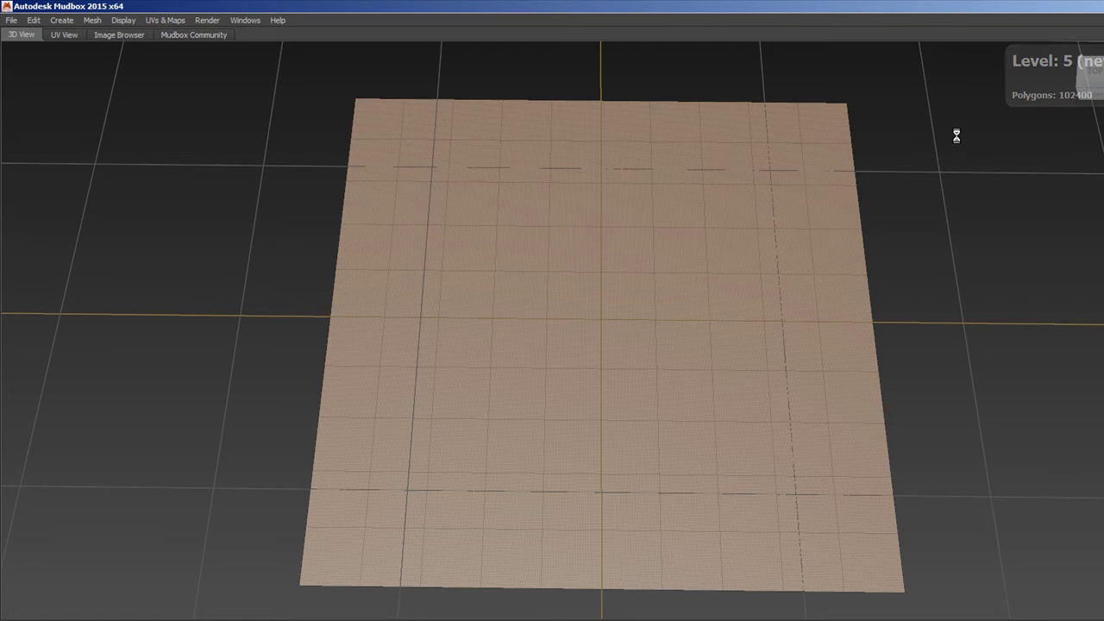
{"action": "key", "text": "shift+d"}
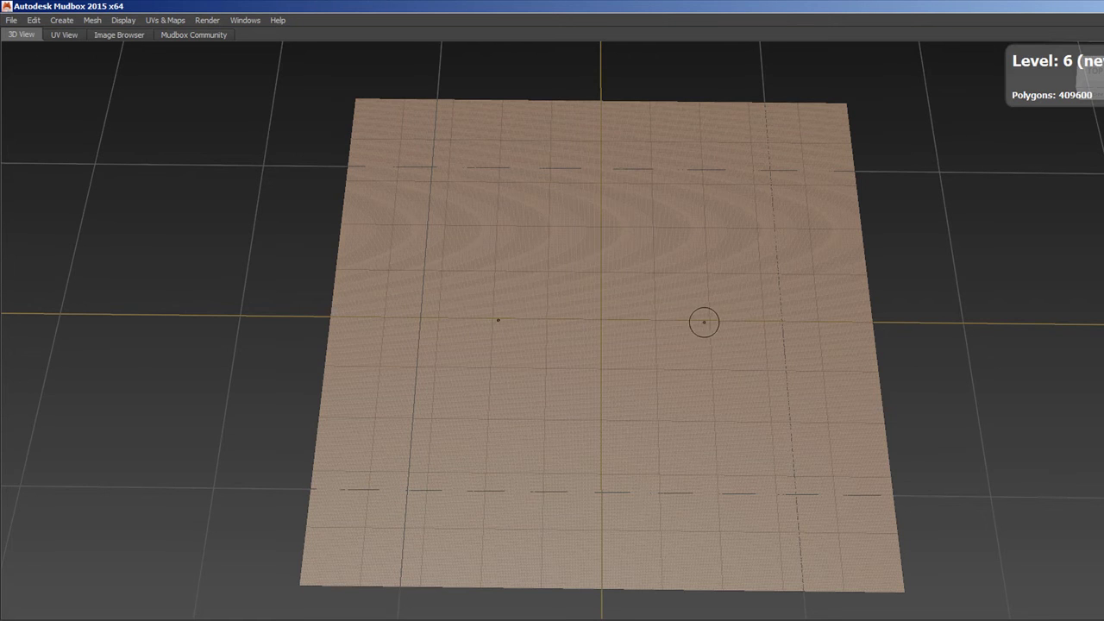
- Try mirrored Wax strokes forming an ornamental pattern across the middle of the plane and undo them
{"action": "mouse_move", "coordinate": [716, 311]}
{"action": "left_mouse_down"}
{"action": "mouse_move", "coordinate": [713, 282]}
{"action": "mouse_move", "coordinate": [662, 286]}
{"action": "mouse_move", "coordinate": [658, 367]}
{"action": "mouse_move", "coordinate": [622, 334]}
{"action": "left_mouse_up"}
{"action": "mouse_move", "coordinate": [611, 244]}
{"action": "left_mouse_down"}
{"action": "mouse_move", "coordinate": [629, 197]}
{"action": "mouse_move", "coordinate": [618, 169]}
{"action": "mouse_move", "coordinate": [490, 213]}
{"action": "mouse_move", "coordinate": [494, 267]}
{"action": "mouse_move", "coordinate": [635, 353]}
{"action": "mouse_move", "coordinate": [545, 413]}
{"action": "mouse_move", "coordinate": [600, 518]}
{"action": "mouse_move", "coordinate": [596, 478]}
{"action": "mouse_move", "coordinate": [658, 436]}
{"action": "mouse_move", "coordinate": [640, 405]}
{"action": "mouse_move", "coordinate": [651, 375]}
{"action": "left_mouse_up"}
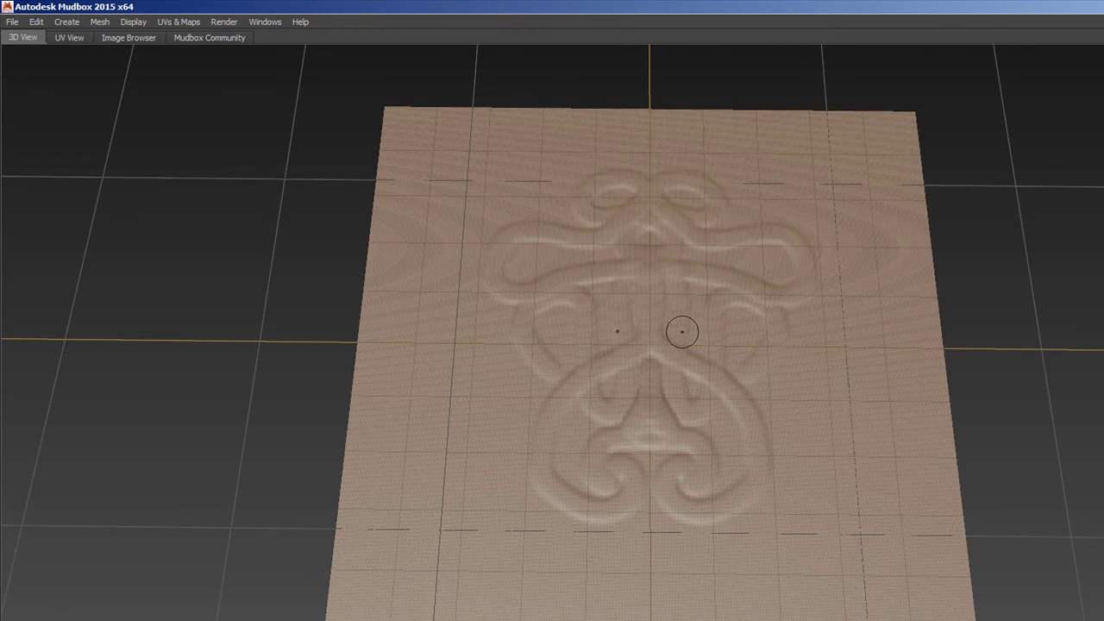
{"action": "key", "text": "ctrl+z"}
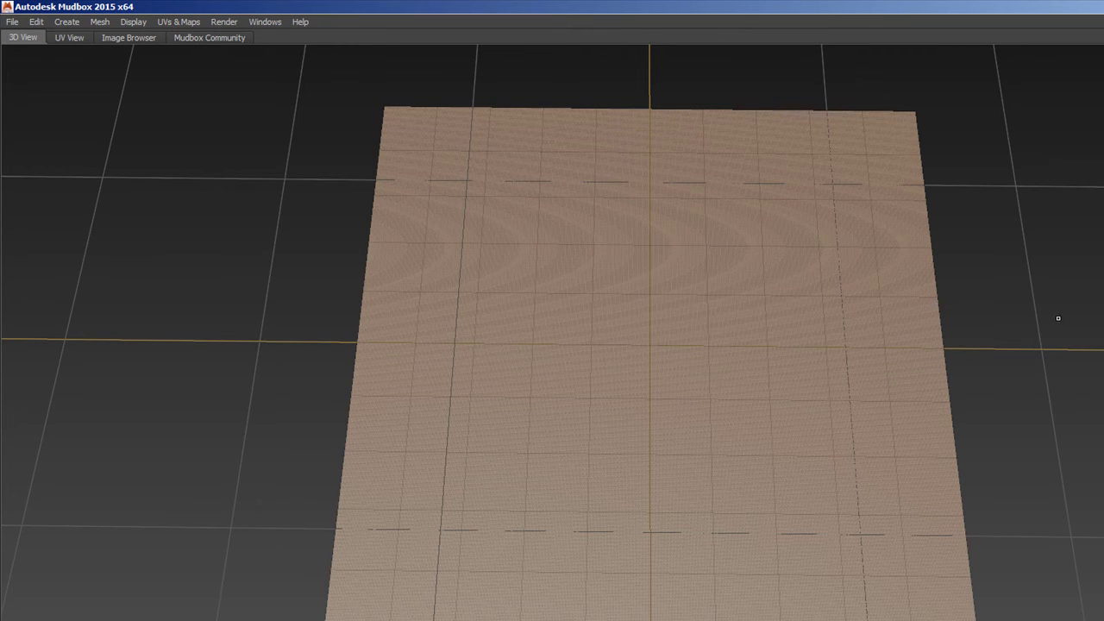
- Subdivide the plane once more to level 7, step through its lower subdivision levels and settle on level 3
{"action": "key", "text": "shift+d"}
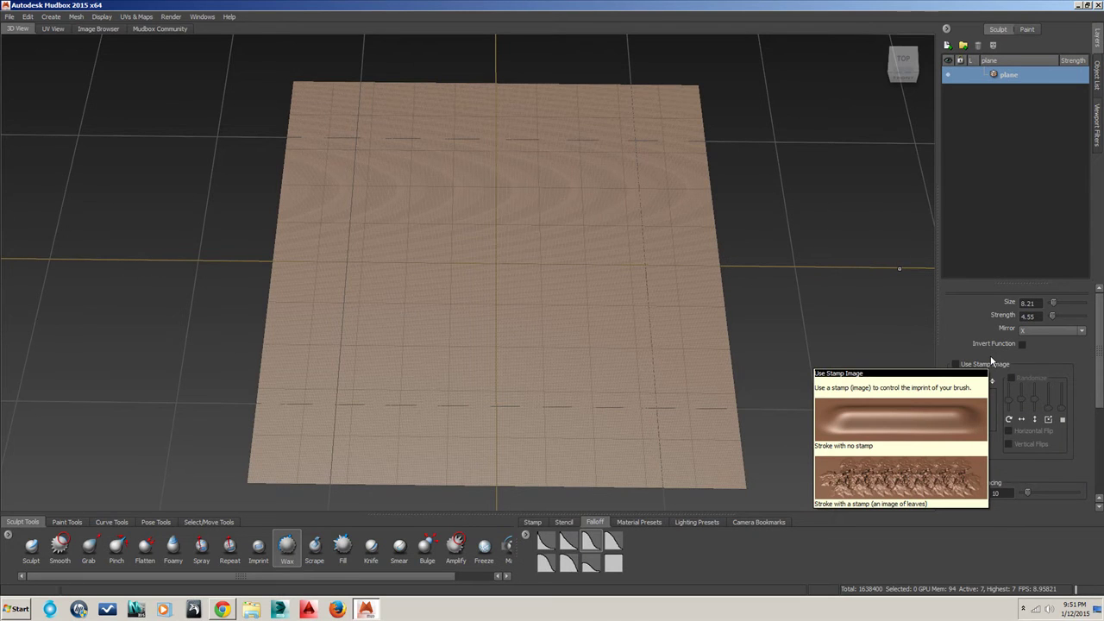
{"action": "key", "text": "Page_Down"}
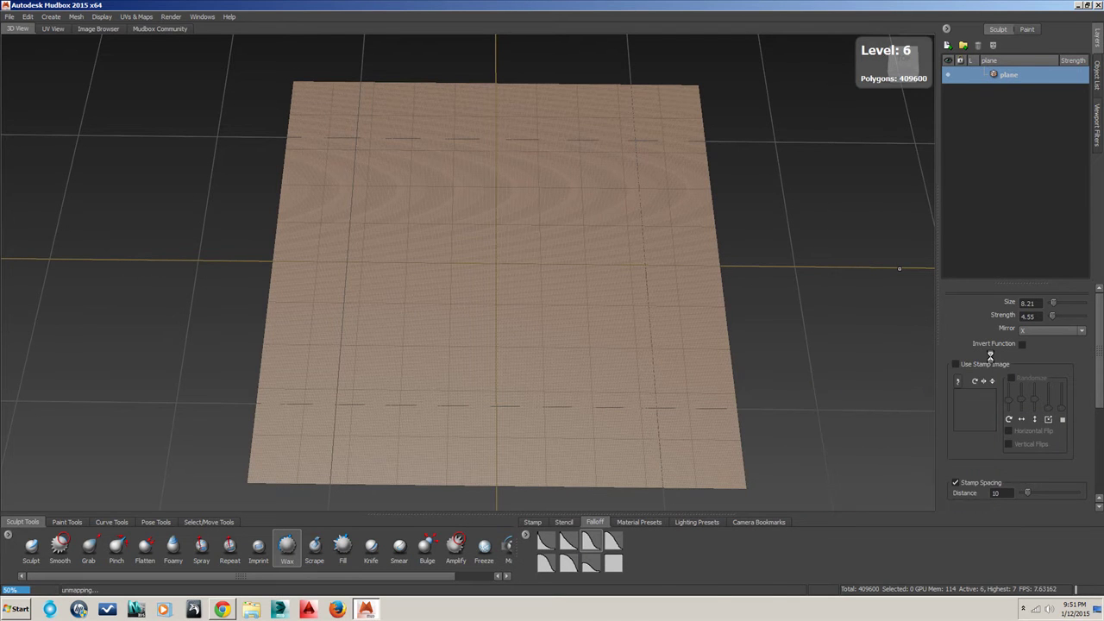
{"action": "key", "text": "Page_Down"}
{"action": "key", "text": "Page_Down"}
{"action": "key", "text": "Page_Down"}
{"action": "key", "text": "Page_Down"}
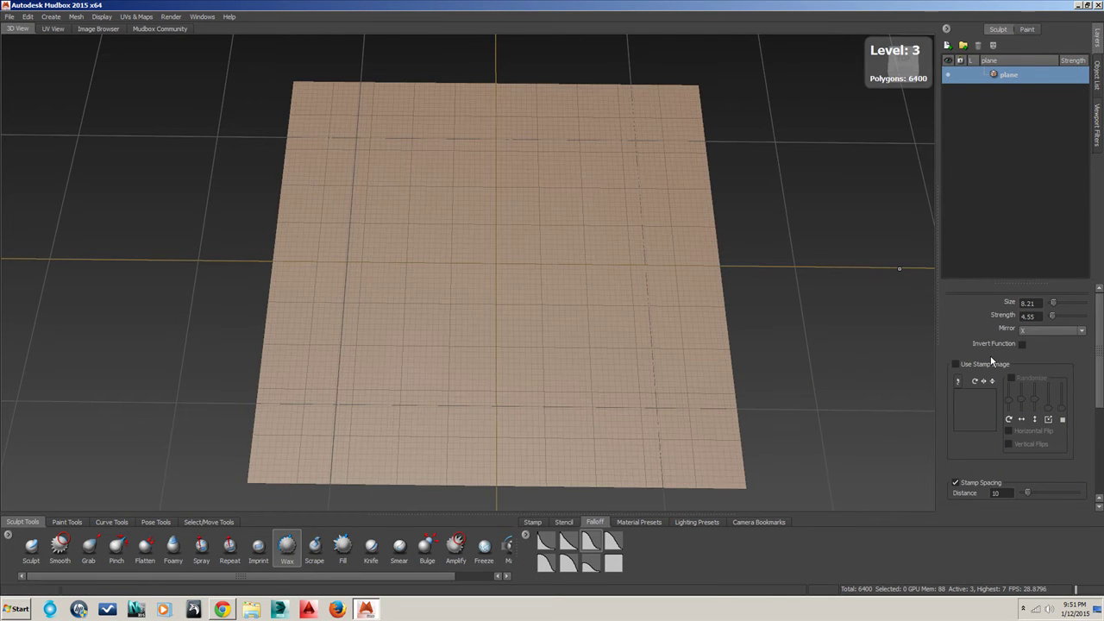
{"action": "key", "text": "Page_Down"}
{"action": "key", "text": "Page_Up"}
{"action": "key", "text": "Page_Up"}
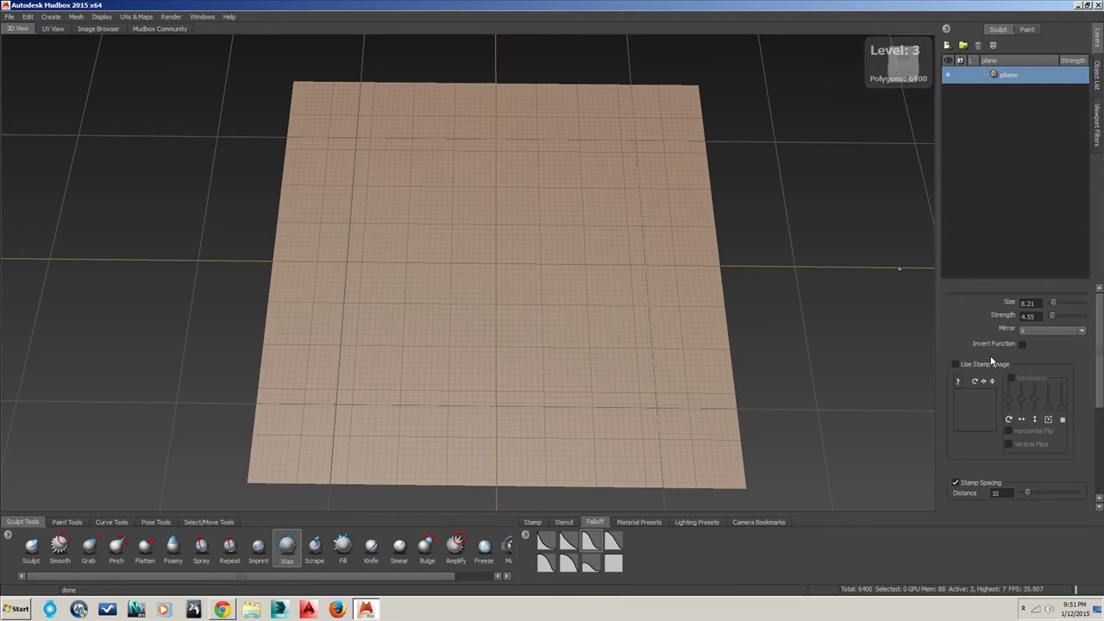
- Create a new sculpt layer and sculpt a mirrored curling Wax stroke across the plane's centre
{"action": "left_click", "coordinate": [949, 45]}
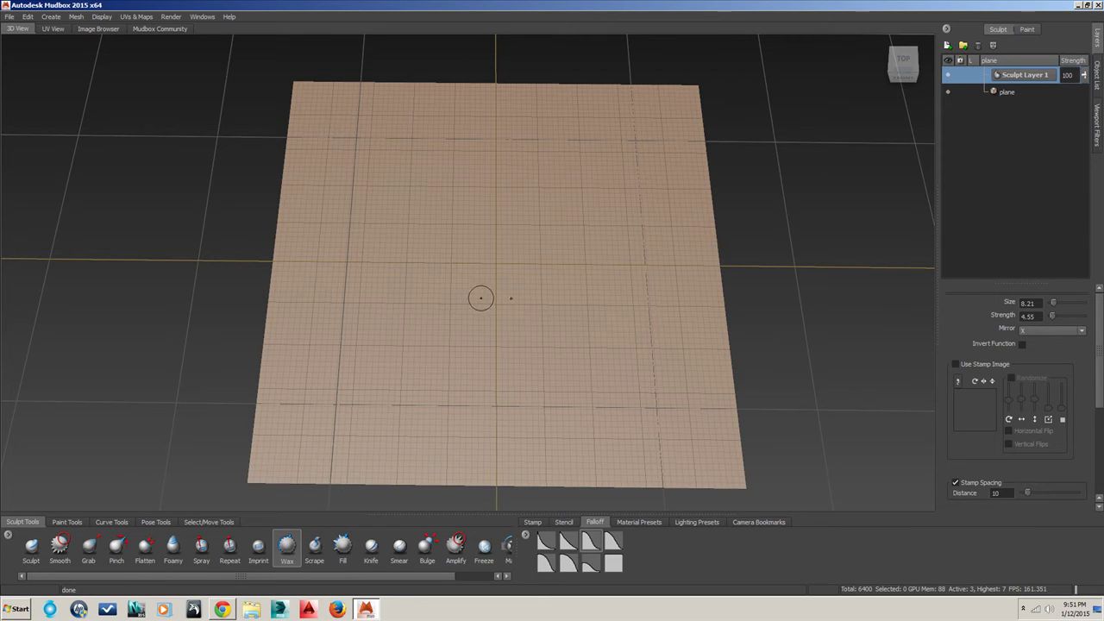
{"action": "mouse_move", "coordinate": [388, 287]}
{"action": "left_mouse_down"}
{"action": "mouse_move", "coordinate": [419, 320]}
{"action": "mouse_move", "coordinate": [456, 301]}
{"action": "mouse_move", "coordinate": [389, 291]}
{"action": "mouse_move", "coordinate": [373, 309]}
{"action": "left_mouse_up"}
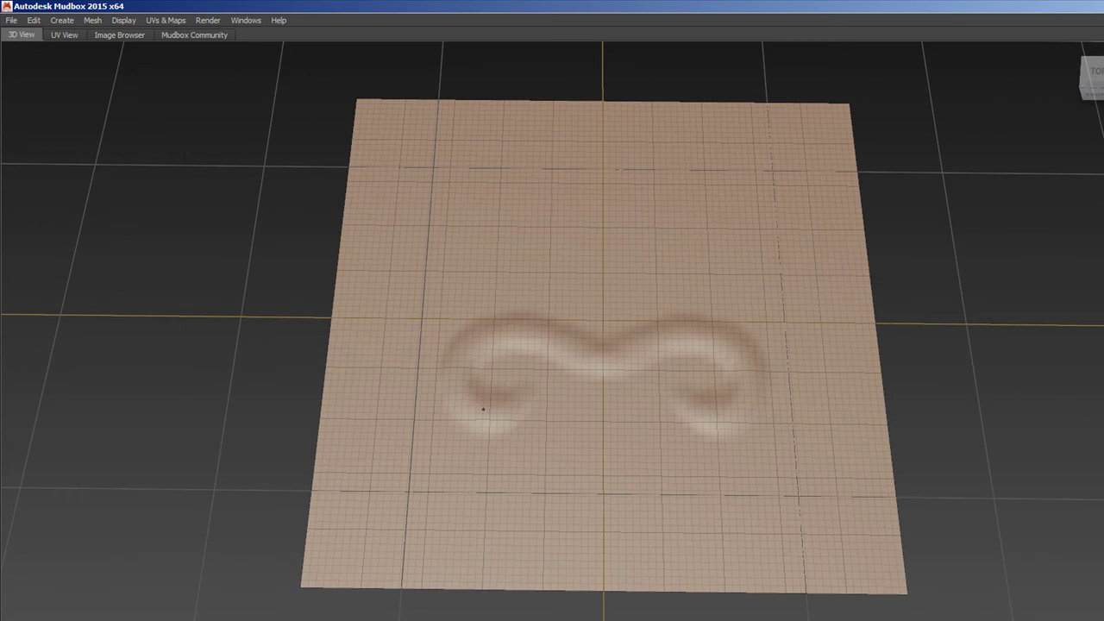
- Try to sculpt on Sculpt Layer 1 at subdivision level 2 and return to level 3
{"action": "key", "text": "Page_Down"}
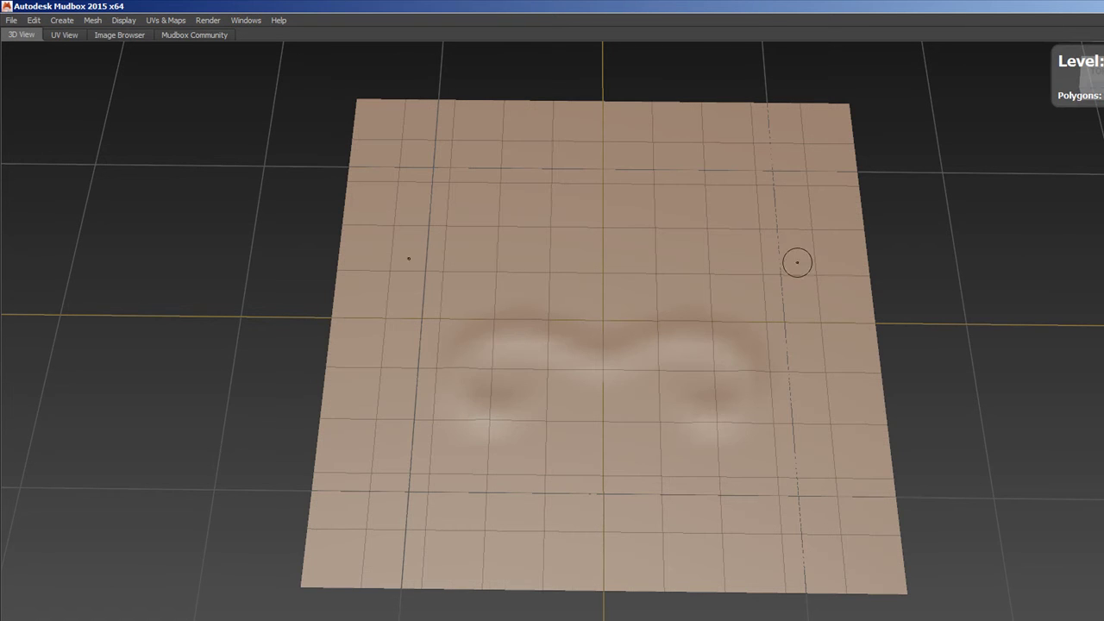
{"action": "left_click", "coordinate": [697, 264]}
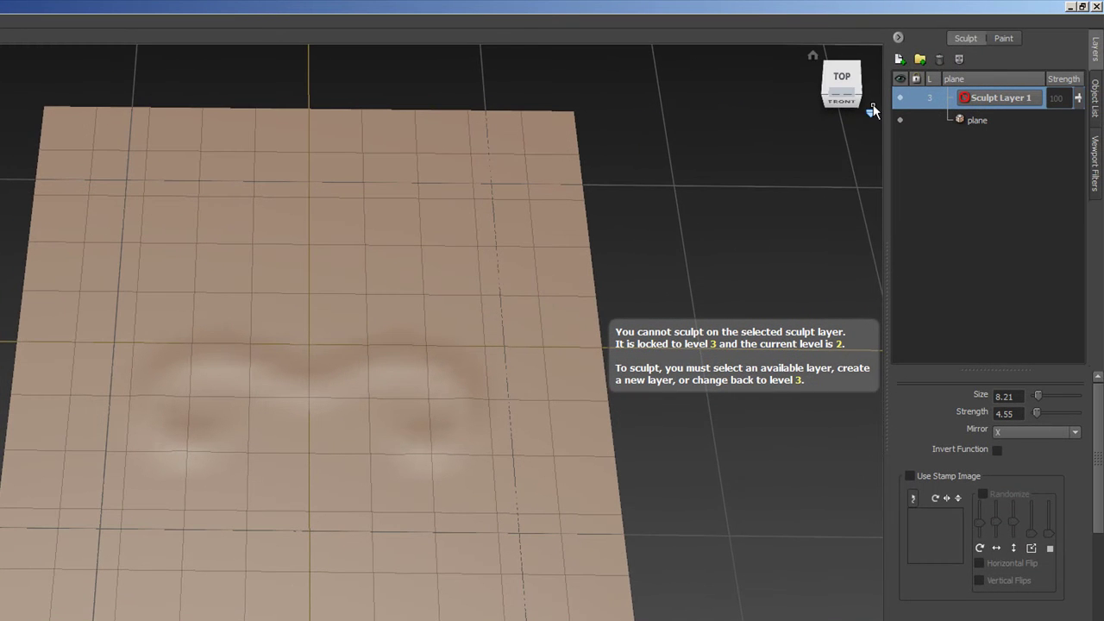
{"action": "key", "text": "Page_Up"}
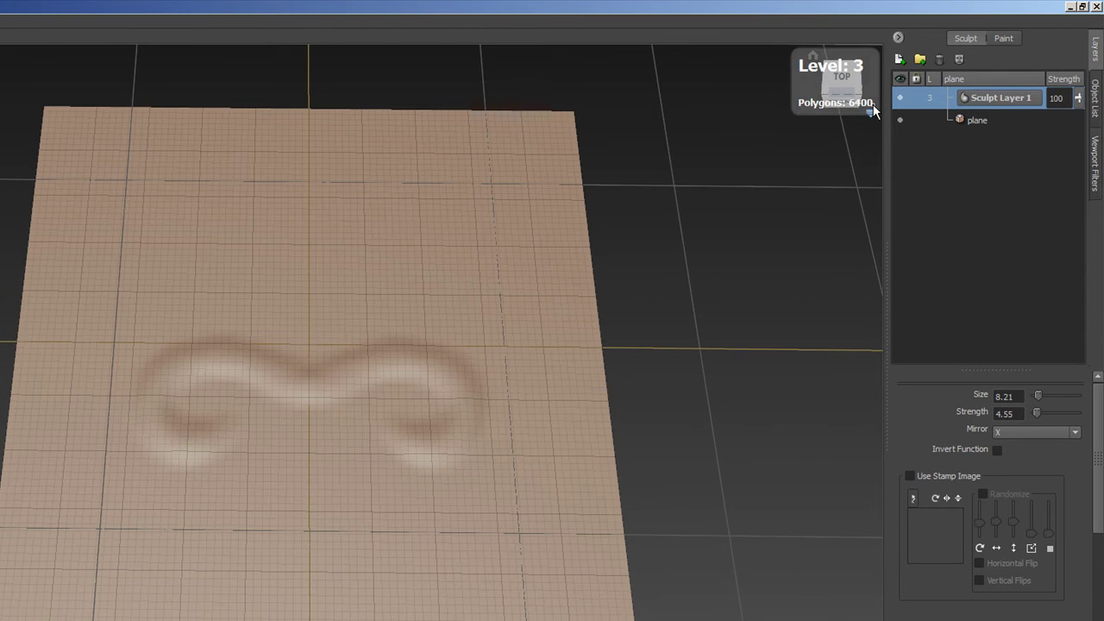
- Sculpt a mirrored arched Wax stroke above the first one and test Sculpt Layer 1's visibility and strength
{"action": "mouse_move", "coordinate": [336, 320]}
{"action": "left_mouse_down"}
{"action": "mouse_move", "coordinate": [382, 284]}
{"action": "mouse_move", "coordinate": [320, 316]}
{"action": "left_mouse_up"}
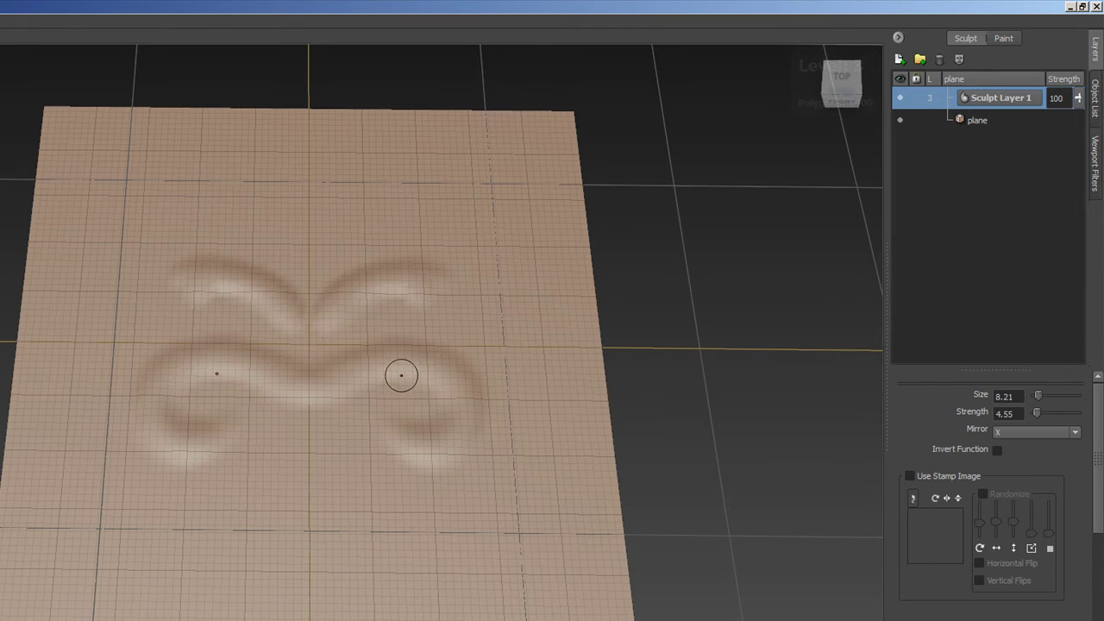
{"action": "left_click", "coordinate": [900, 97]}
{"action": "left_click", "coordinate": [900, 97]}
{"action": "mouse_move", "coordinate": [1078, 97]}
{"action": "left_mouse_down"}
{"action": "mouse_move", "coordinate": [1068, 168]}
{"action": "mouse_move", "coordinate": [1068, 99]}
{"action": "left_mouse_up"}
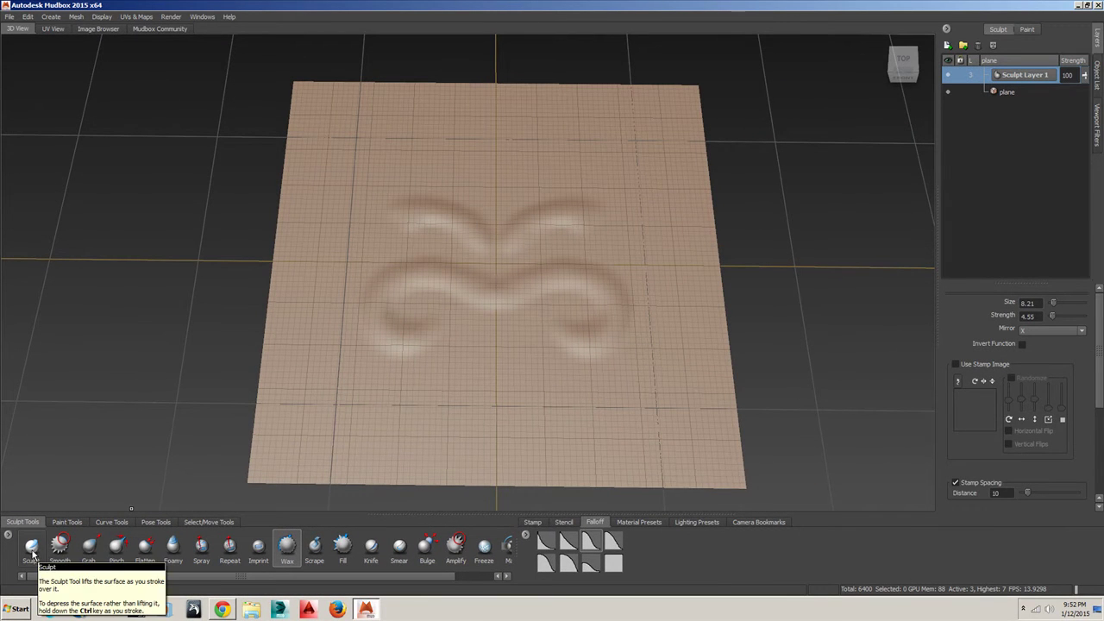
- Switch to the Sculpt tool with a brush size of 35.10, try a stroke on the plane and undo it
{"action": "left_click", "coordinate": [33, 554]}
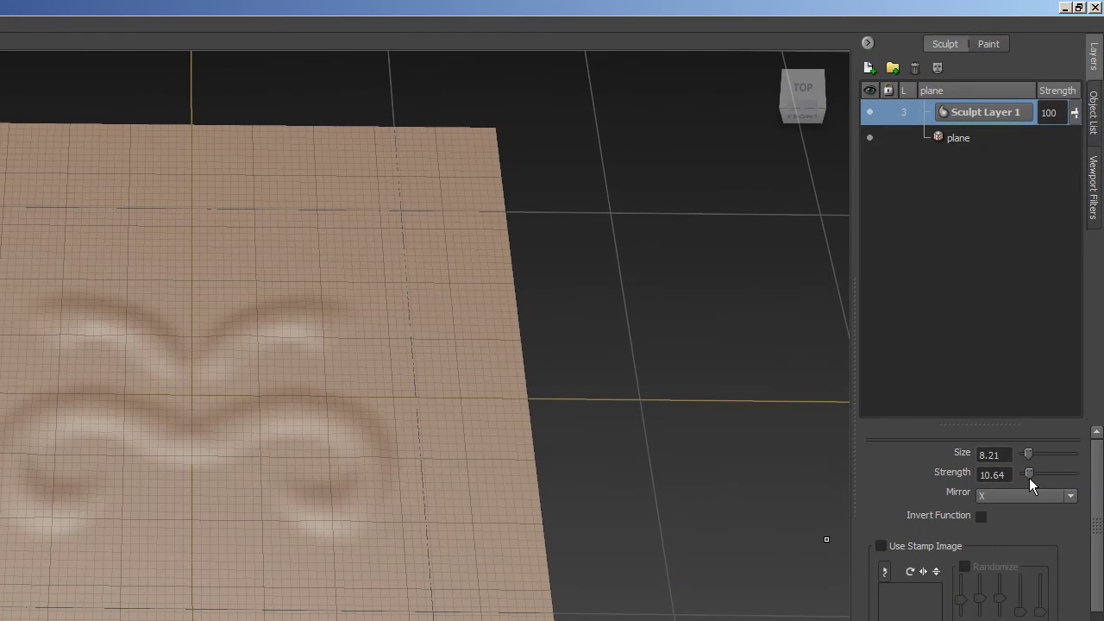
{"action": "scroll", "coordinate": [1089, 496], "scroll_direction": "down", "scroll_amount": 5}
{"action": "scroll", "coordinate": [1084, 513], "scroll_direction": "up", "scroll_amount": 5}
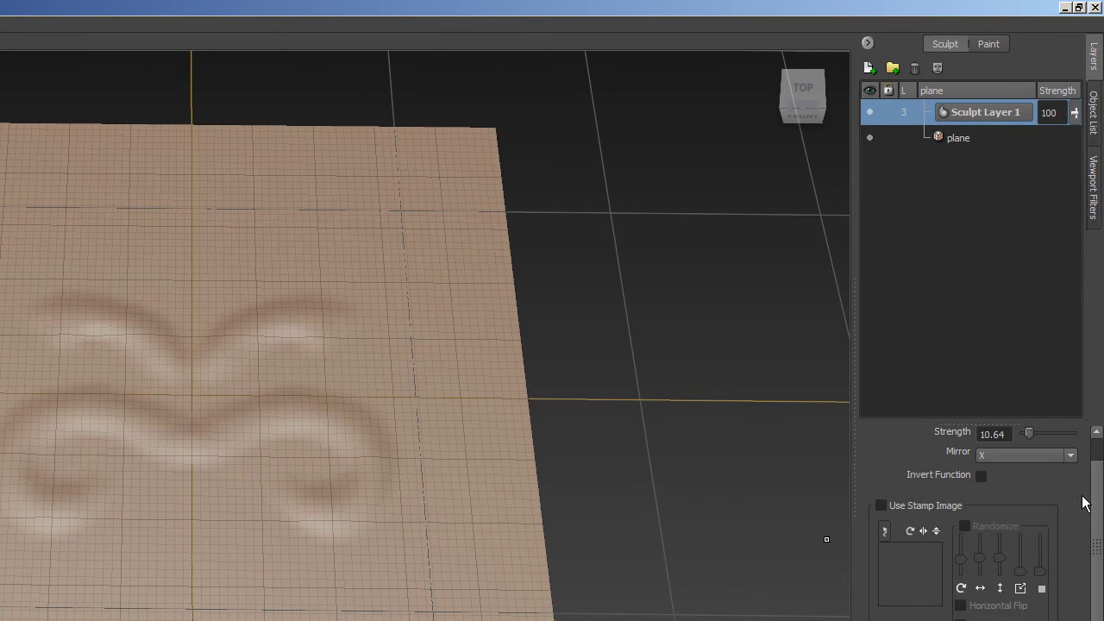
{"action": "left_click_drag", "start_coordinate": [1028, 454], "coordinate": [1040, 454]}
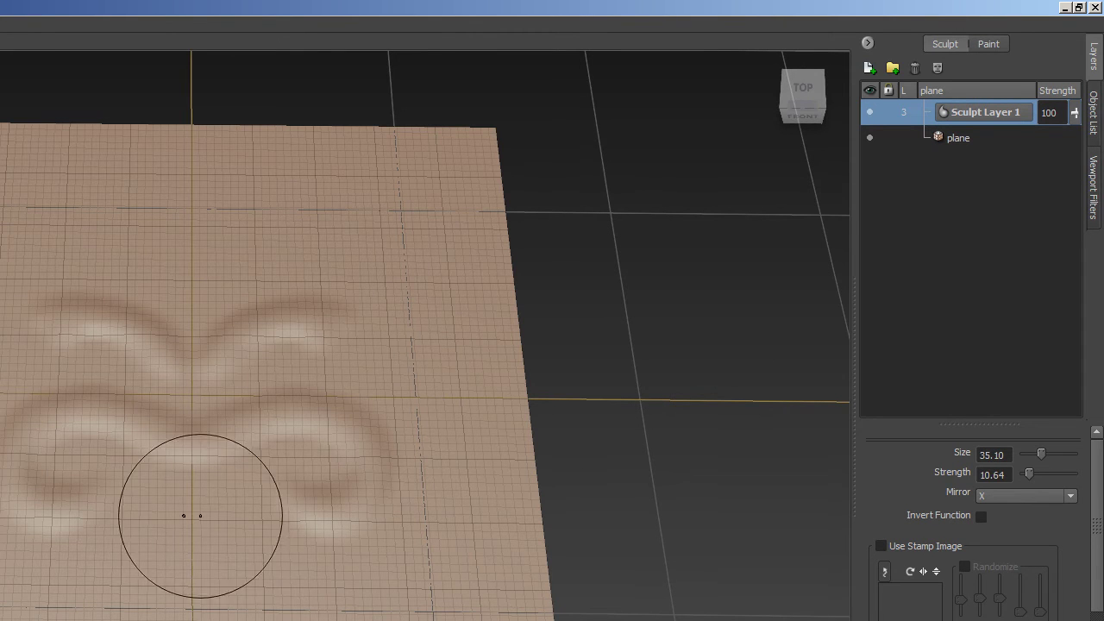
{"action": "mouse_move", "coordinate": [311, 553]}
{"action": "left_mouse_down"}
{"action": "mouse_move", "coordinate": [319, 578]}
{"action": "mouse_move", "coordinate": [401, 540]}
{"action": "mouse_move", "coordinate": [397, 507]}
{"action": "left_mouse_up"}
{"action": "key", "text": "ctrl+z"}
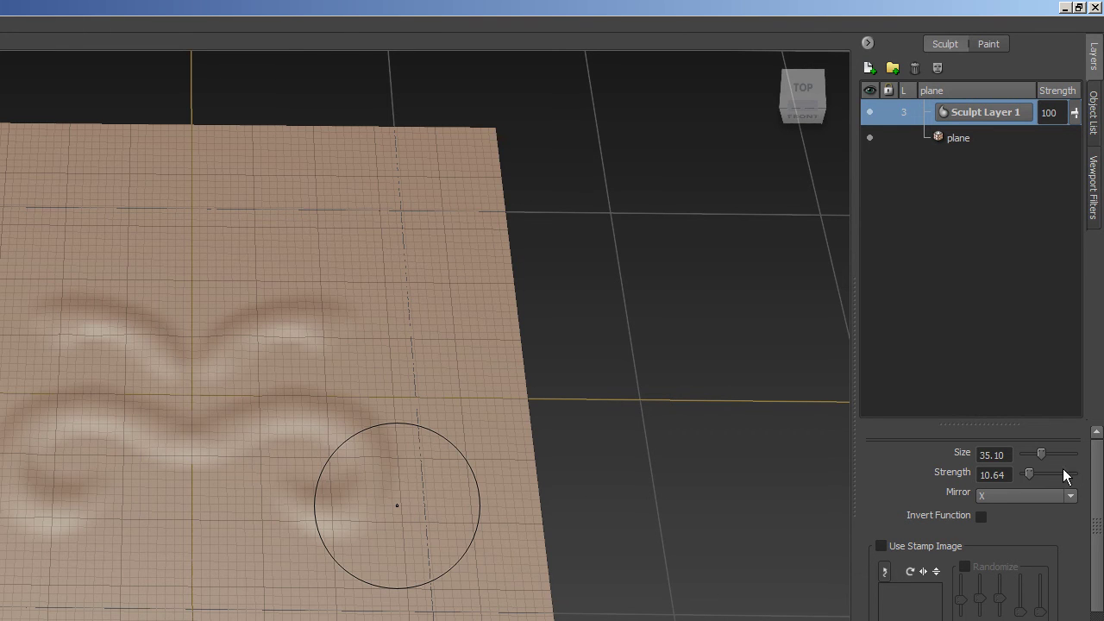
- Set the Sculpt brush strength to 50.90, try thick mirrored strokes along both sides of the plane and undo them
{"action": "left_click_drag", "start_coordinate": [1027, 471], "coordinate": [1047, 473]}
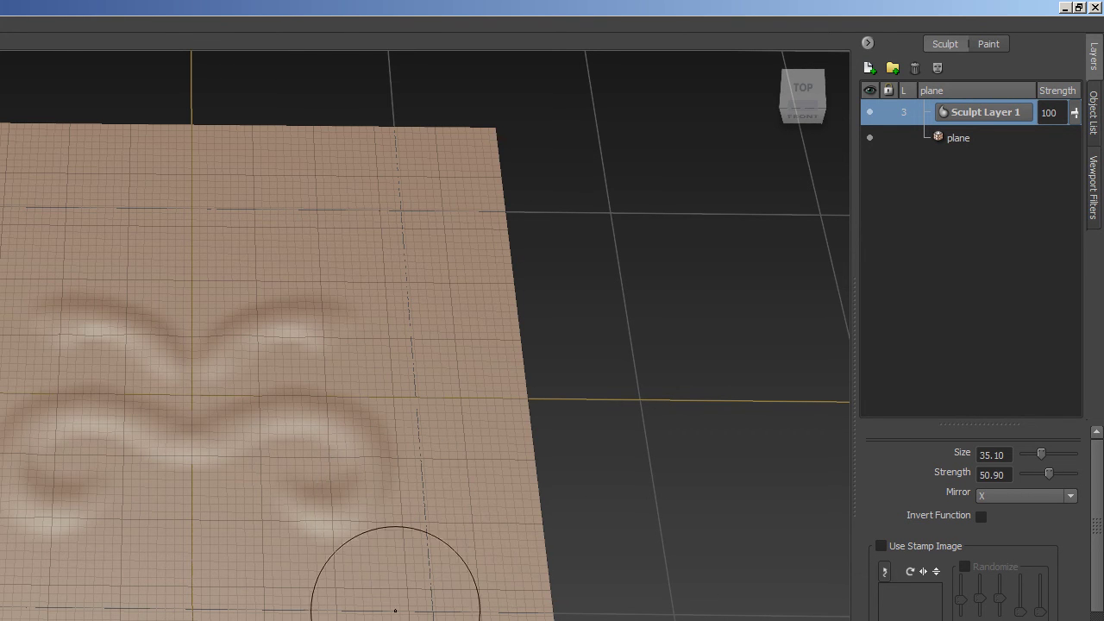
{"action": "left_click", "coordinate": [396, 595]}
{"action": "mouse_move", "coordinate": [396, 595]}
{"action": "left_mouse_down"}
{"action": "mouse_move", "coordinate": [422, 503]}
{"action": "mouse_move", "coordinate": [388, 327]}
{"action": "mouse_move", "coordinate": [225, 259]}
{"action": "left_mouse_up"}
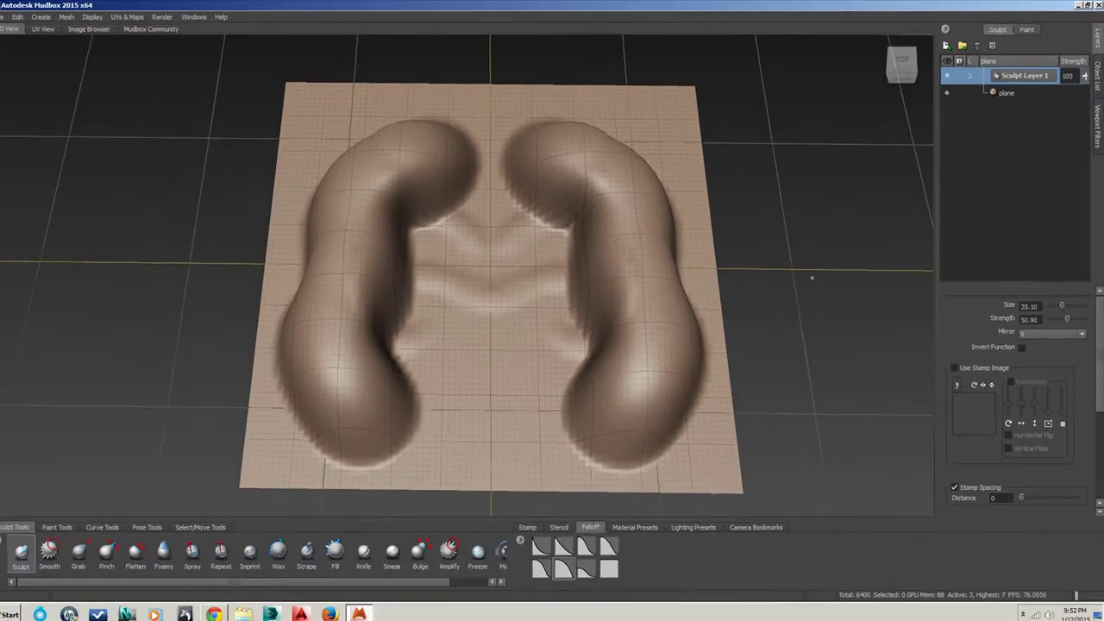
{"action": "key", "text": "ctrl+z"}
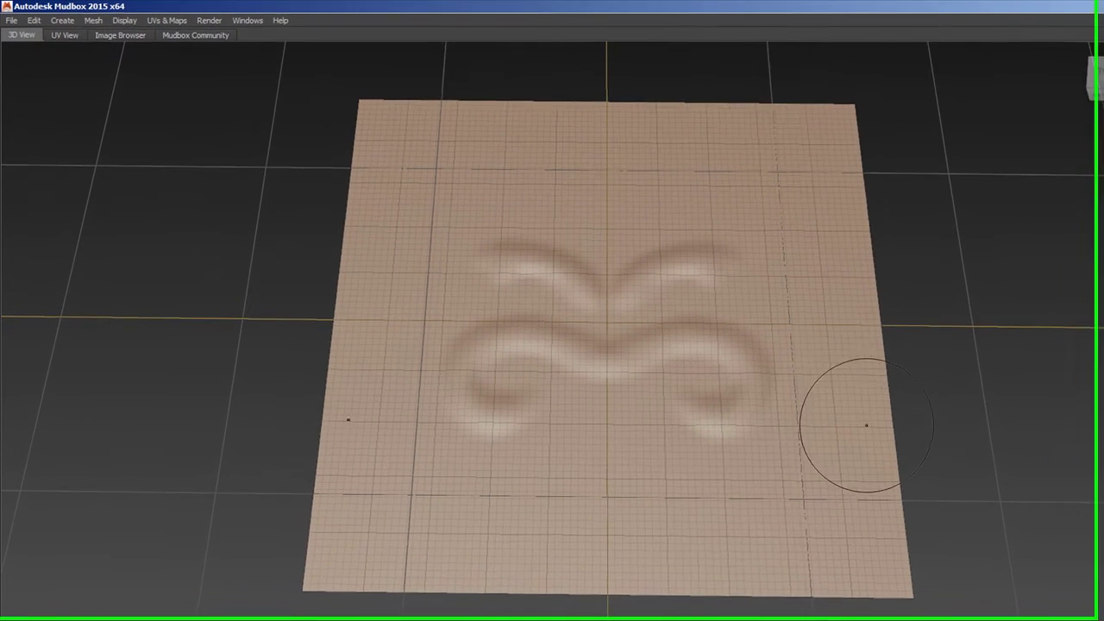
- Set the Sculpt brush size to 6.69 and strength to 20.00, try mirrored wavy strokes on the plane's front half and undo them
{"action": "mouse_move", "coordinate": [739, 495]}
{"action": "left_mouse_down"}
{"action": "mouse_move", "coordinate": [850, 494]}
{"action": "mouse_move", "coordinate": [689, 494]}
{"action": "mouse_move", "coordinate": [920, 494]}
{"action": "mouse_move", "coordinate": [747, 495]}
{"action": "left_mouse_up"}
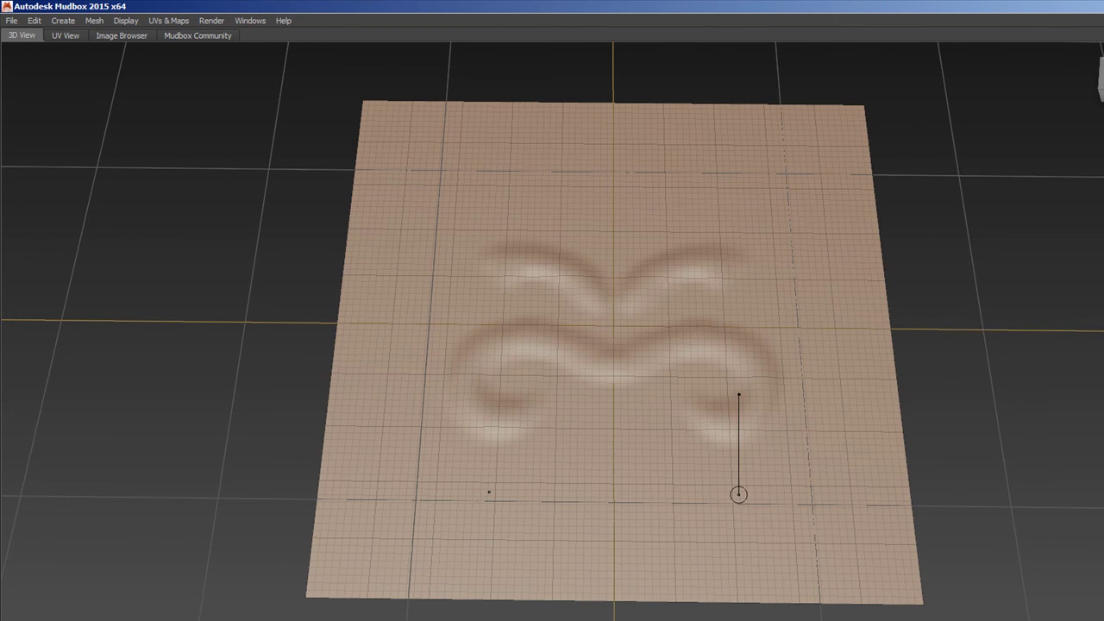
{"action": "left_click_drag", "start_coordinate": [738, 394], "coordinate": [739, 402]}
{"action": "left_click_drag", "start_coordinate": [706, 500], "coordinate": [708, 345]}
{"action": "mouse_move", "coordinate": [696, 557]}
{"action": "left_mouse_down"}
{"action": "mouse_move", "coordinate": [714, 557]}
{"action": "mouse_move", "coordinate": [694, 558]}
{"action": "left_mouse_up"}
{"action": "mouse_move", "coordinate": [685, 546]}
{"action": "left_mouse_down"}
{"action": "mouse_move", "coordinate": [728, 535]}
{"action": "mouse_move", "coordinate": [798, 435]}
{"action": "mouse_move", "coordinate": [696, 465]}
{"action": "left_mouse_up"}
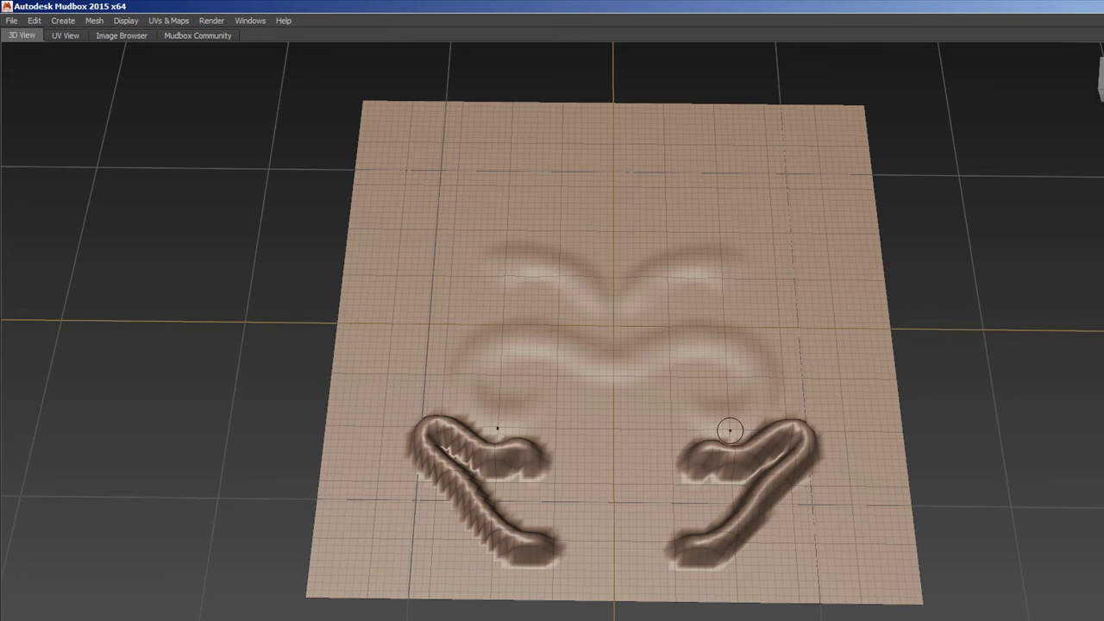
{"action": "mouse_move", "coordinate": [715, 415]}
{"action": "left_mouse_down"}
{"action": "mouse_move", "coordinate": [815, 373]}
{"action": "mouse_move", "coordinate": [751, 246]}
{"action": "mouse_move", "coordinate": [690, 194]}
{"action": "mouse_move", "coordinate": [723, 166]}
{"action": "mouse_move", "coordinate": [660, 151]}
{"action": "mouse_move", "coordinate": [787, 168]}
{"action": "mouse_move", "coordinate": [855, 341]}
{"action": "mouse_move", "coordinate": [860, 434]}
{"action": "left_mouse_up"}
{"action": "key", "text": "ctrl+z"}
{"action": "key", "text": "ctrl+z"}
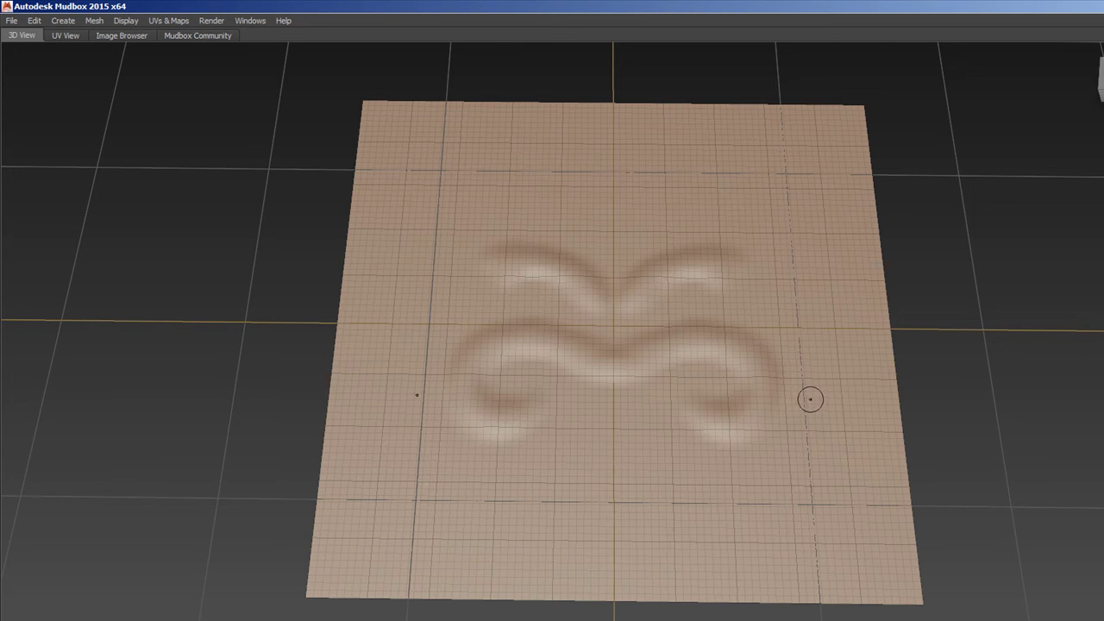
- Subdivide the plane up to level 7 and add a new sculpt layer for sculpting at that level
{"action": "key", "text": "shift+d"}
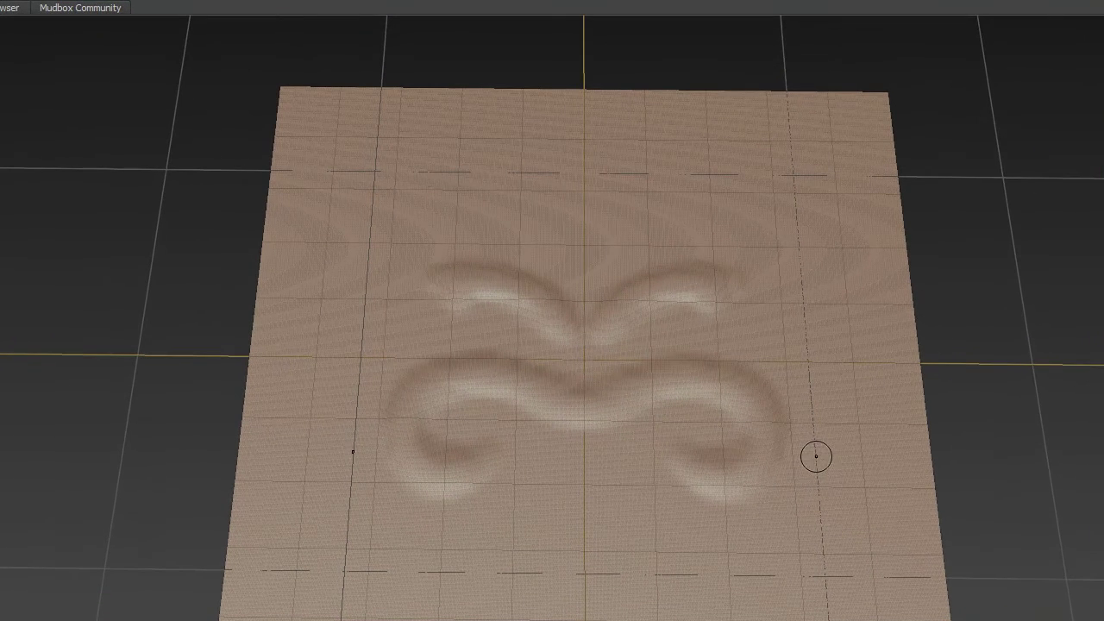
{"action": "key", "text": "shift+d"}
{"action": "left_click", "coordinate": [658, 516]}
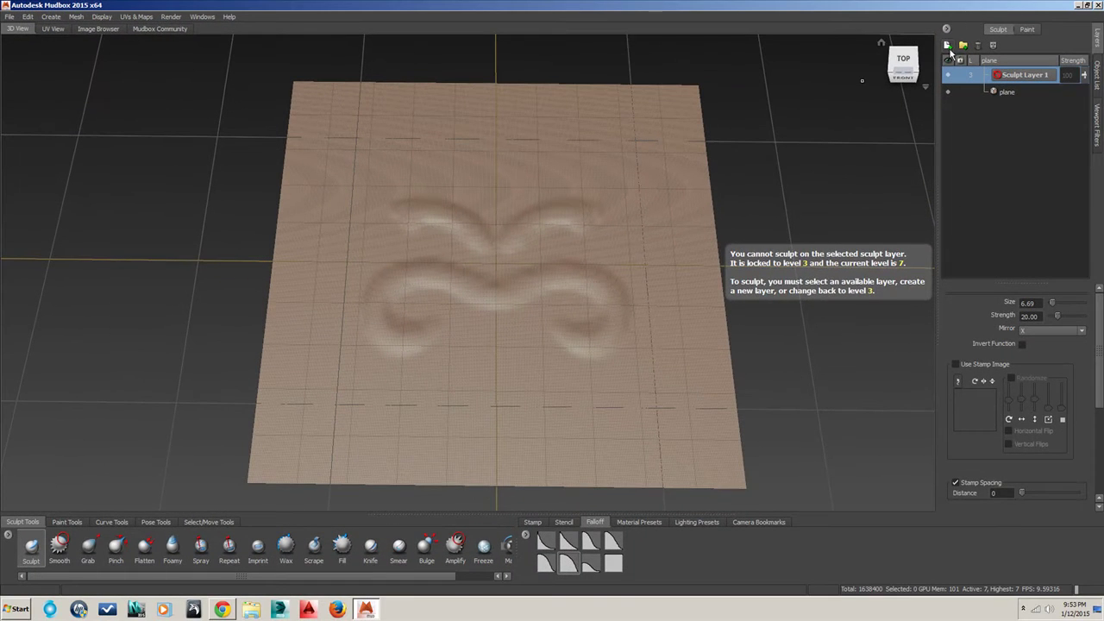
{"action": "left_click", "coordinate": [948, 45]}
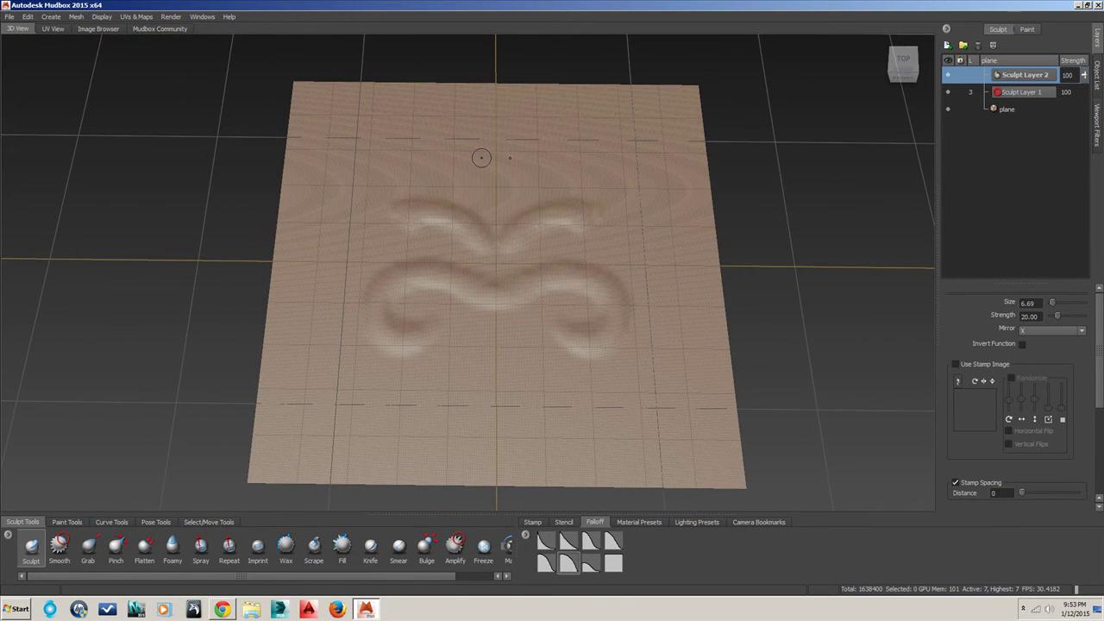
- Try a thin mirrored wavy outline around the existing arches on the new layer and undo it
{"action": "mouse_move", "coordinate": [524, 153]}
{"action": "left_mouse_down"}
{"action": "mouse_move", "coordinate": [573, 135]}
{"action": "mouse_move", "coordinate": [569, 163]}
{"action": "mouse_move", "coordinate": [615, 151]}
{"action": "mouse_move", "coordinate": [612, 186]}
{"action": "left_mouse_up"}
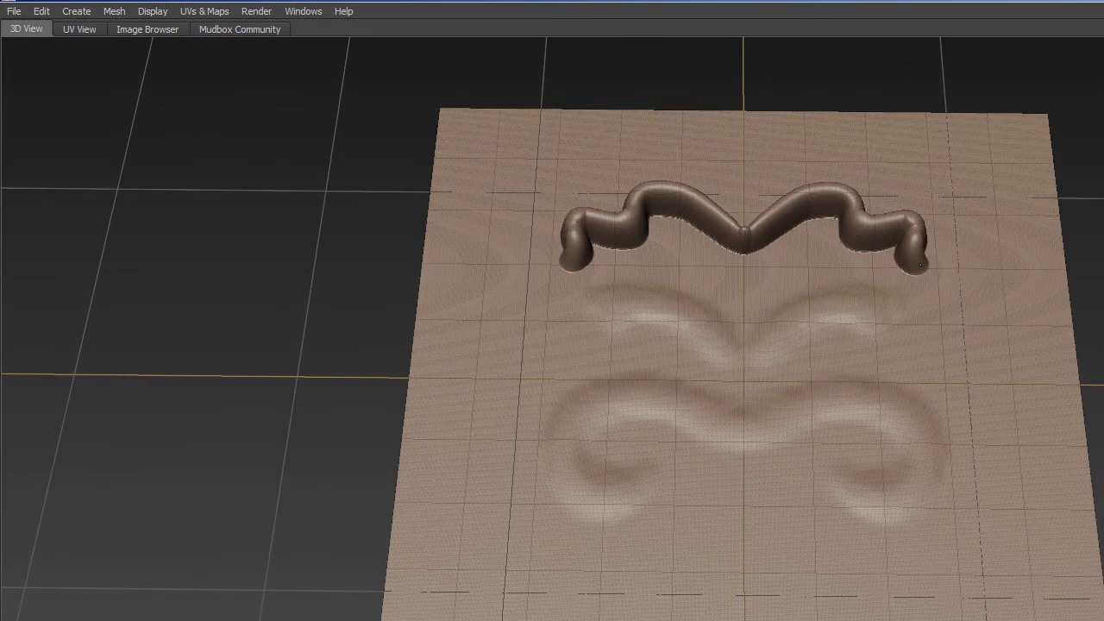
{"action": "mouse_move", "coordinate": [921, 265]}
{"action": "left_mouse_down"}
{"action": "mouse_move", "coordinate": [966, 311]}
{"action": "mouse_move", "coordinate": [996, 501]}
{"action": "mouse_move", "coordinate": [930, 590]}
{"action": "mouse_move", "coordinate": [785, 518]}
{"action": "mouse_move", "coordinate": [789, 576]}
{"action": "mouse_move", "coordinate": [747, 567]}
{"action": "mouse_move", "coordinate": [768, 563]}
{"action": "left_mouse_up"}
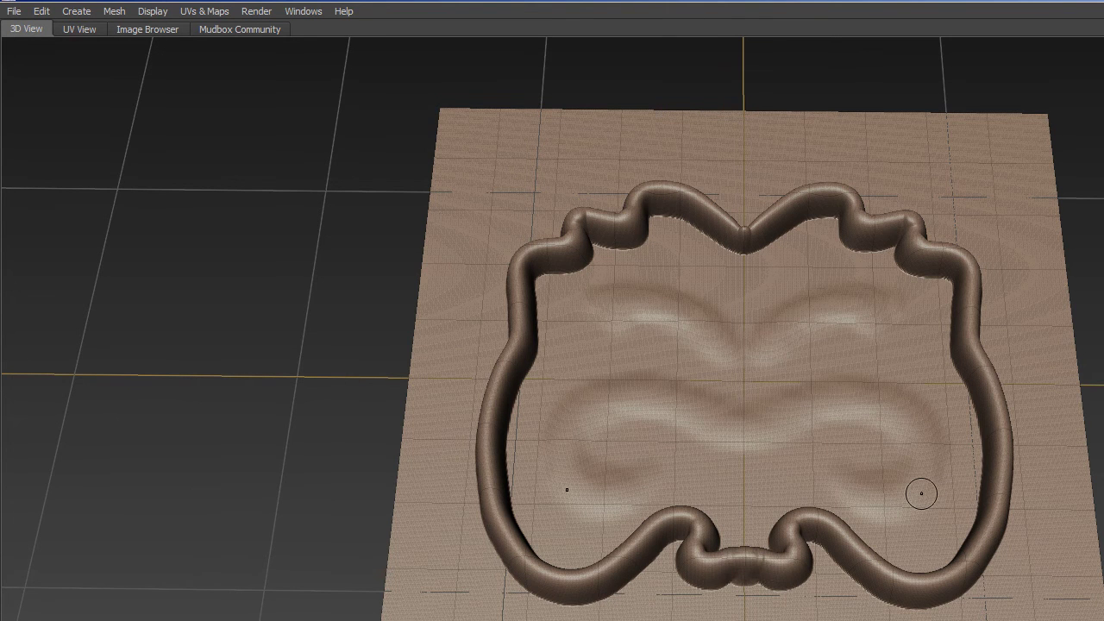
{"action": "key", "text": "ctrl+z"}
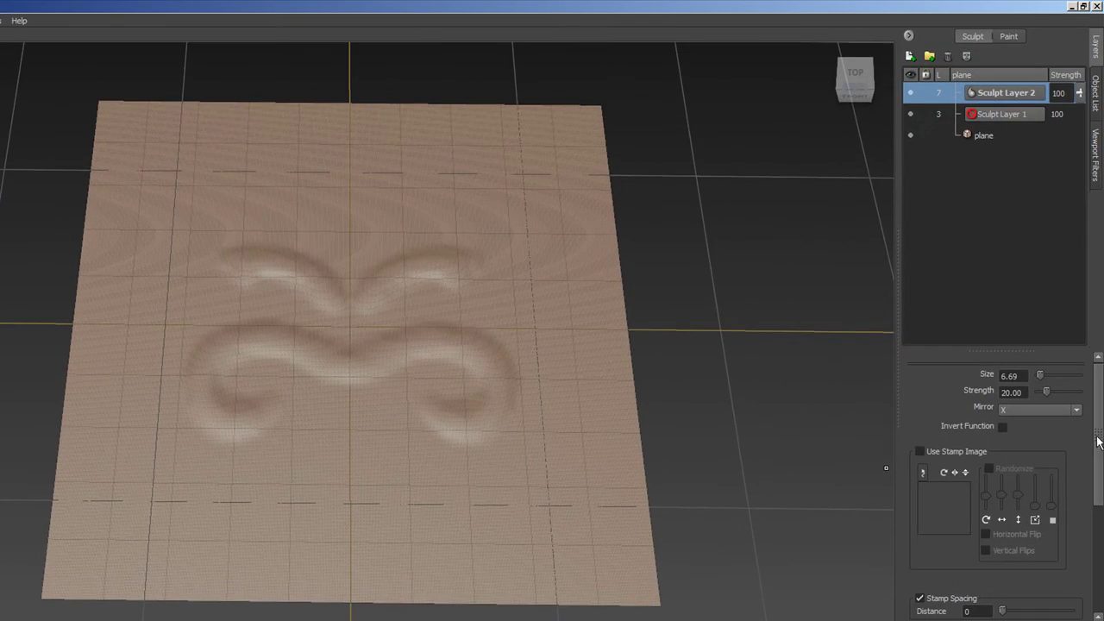
- Review the Sculpt brush settings and change the mirror axis to Y and finally to Z
{"action": "scroll", "coordinate": [1093, 449], "scroll_direction": "down", "scroll_amount": 5}
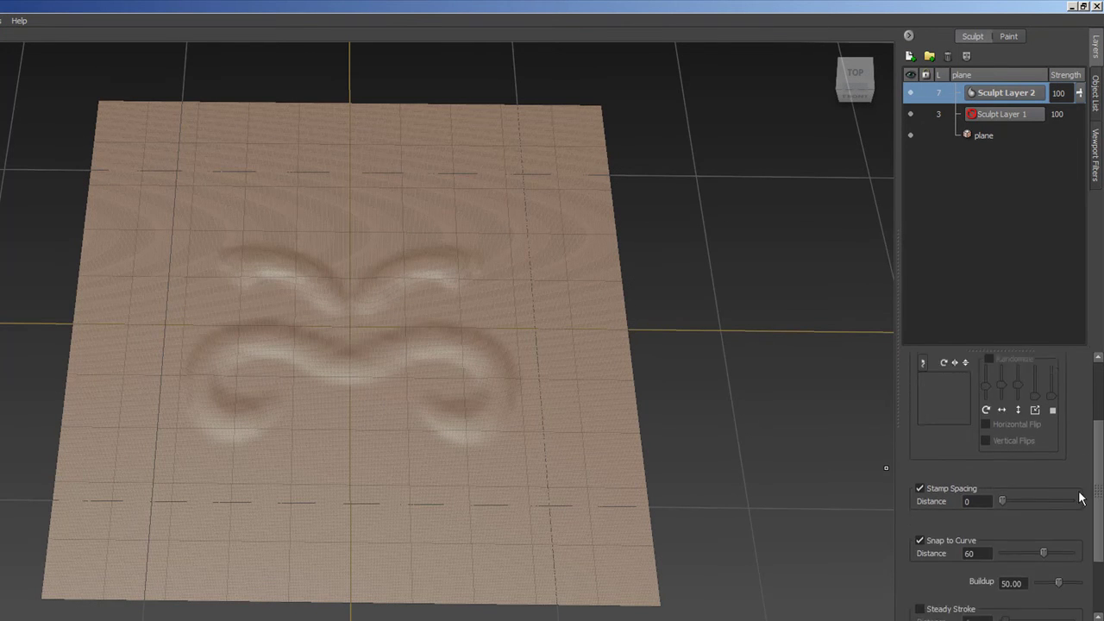
{"action": "scroll", "coordinate": [1076, 528], "scroll_direction": "down", "scroll_amount": 2}
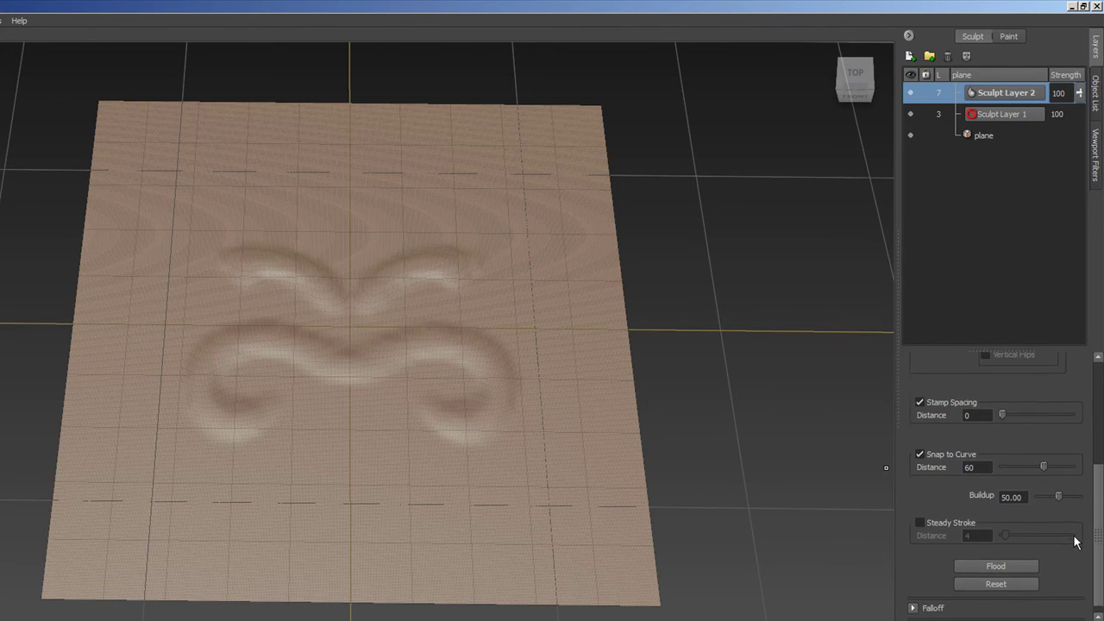
{"action": "scroll", "coordinate": [1072, 557], "scroll_direction": "up", "scroll_amount": 6}
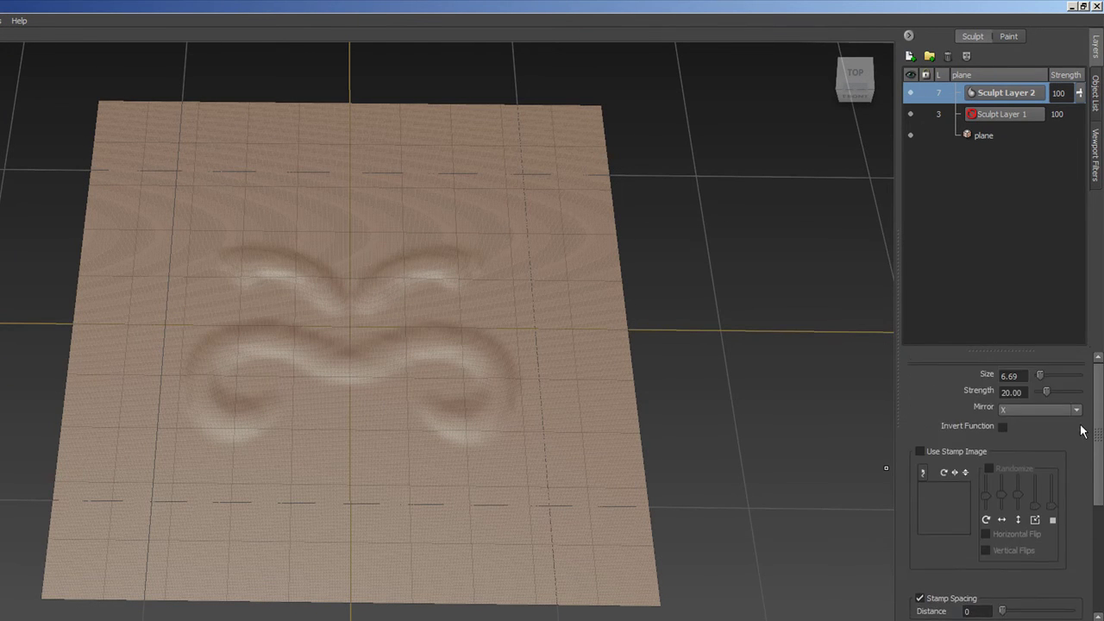
{"action": "left_click", "coordinate": [1035, 410]}
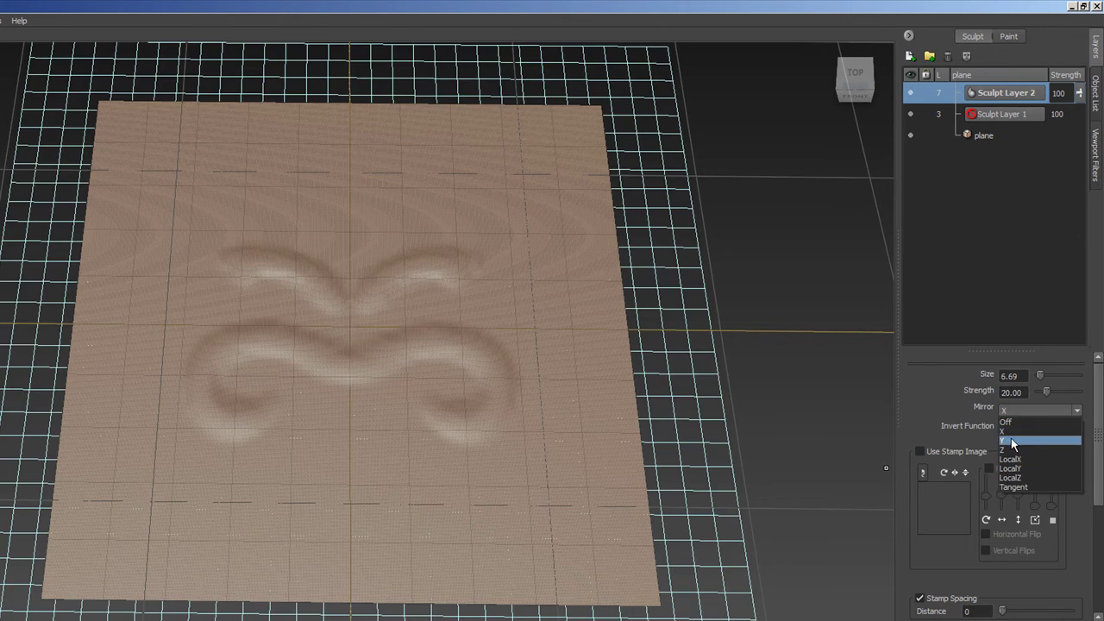
{"action": "left_click", "coordinate": [1009, 440]}
{"action": "left_click", "coordinate": [1018, 411]}
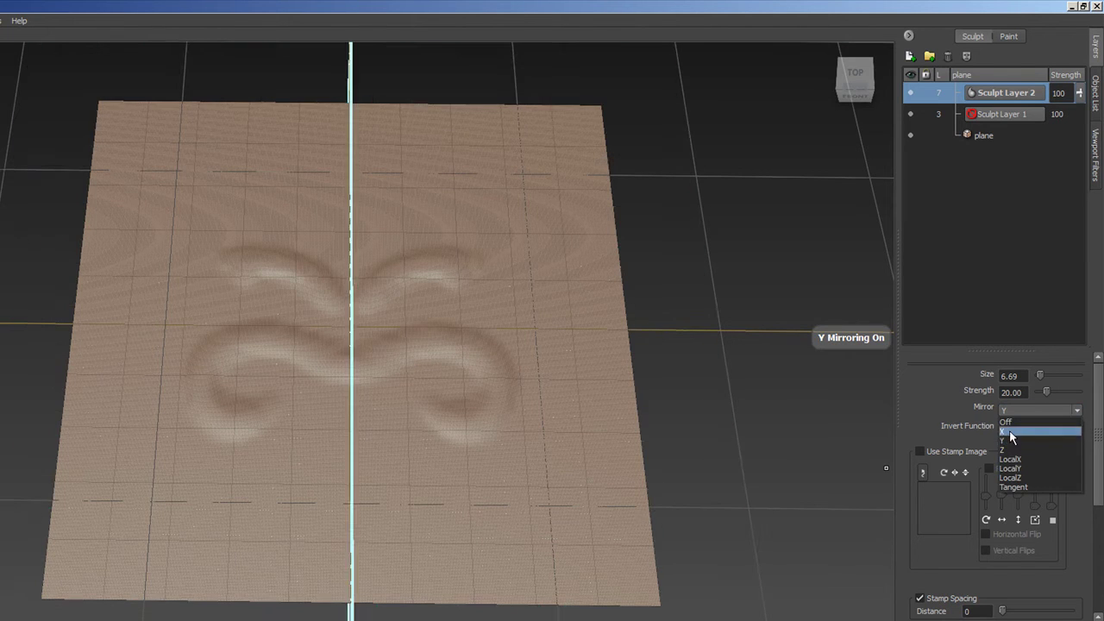
{"action": "left_click", "coordinate": [1005, 450]}
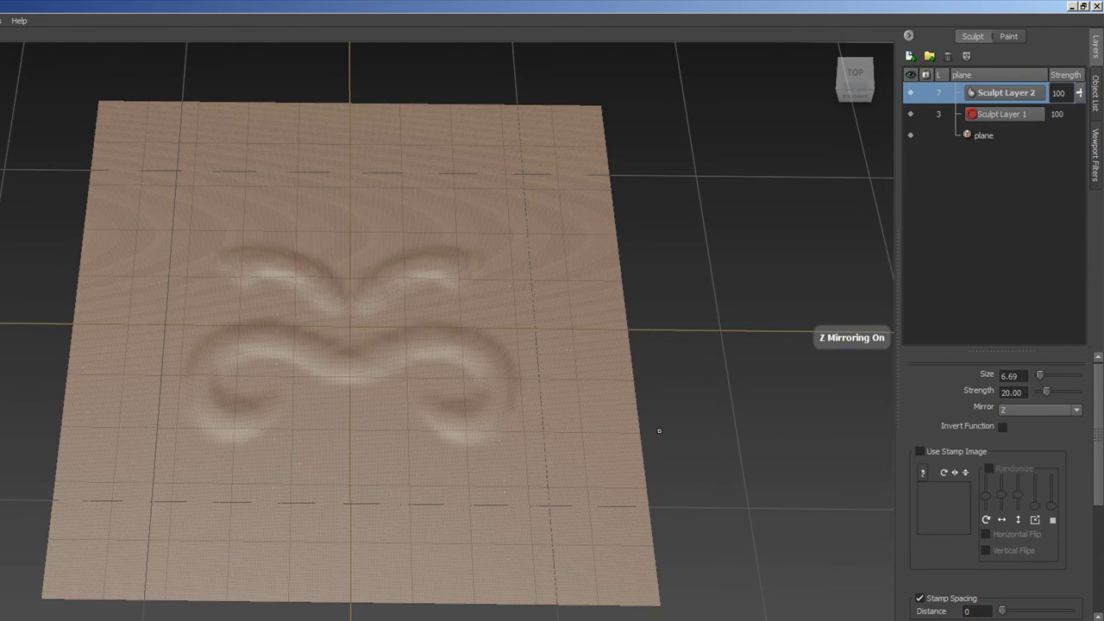
- Try a winding Z-mirrored stroke over the arches in the middle of the plane and undo it
{"action": "mouse_move", "coordinate": [420, 363]}
{"action": "left_mouse_down"}
{"action": "mouse_move", "coordinate": [363, 421]}
{"action": "mouse_move", "coordinate": [203, 368]}
{"action": "mouse_move", "coordinate": [228, 340]}
{"action": "mouse_move", "coordinate": [367, 338]}
{"action": "left_mouse_up"}
{"action": "mouse_move", "coordinate": [1094, 434]}
{"action": "left_mouse_down"}
{"action": "mouse_move", "coordinate": [1086, 554]}
{"action": "mouse_move", "coordinate": [1087, 424]}
{"action": "left_mouse_up"}
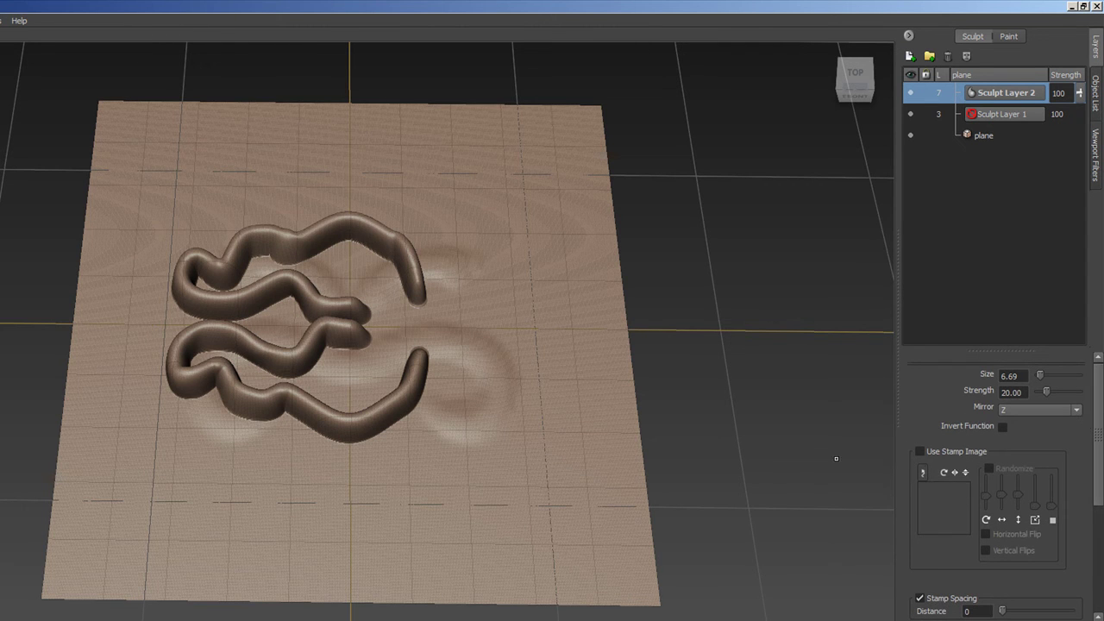
{"action": "key", "text": "ctrl+z"}
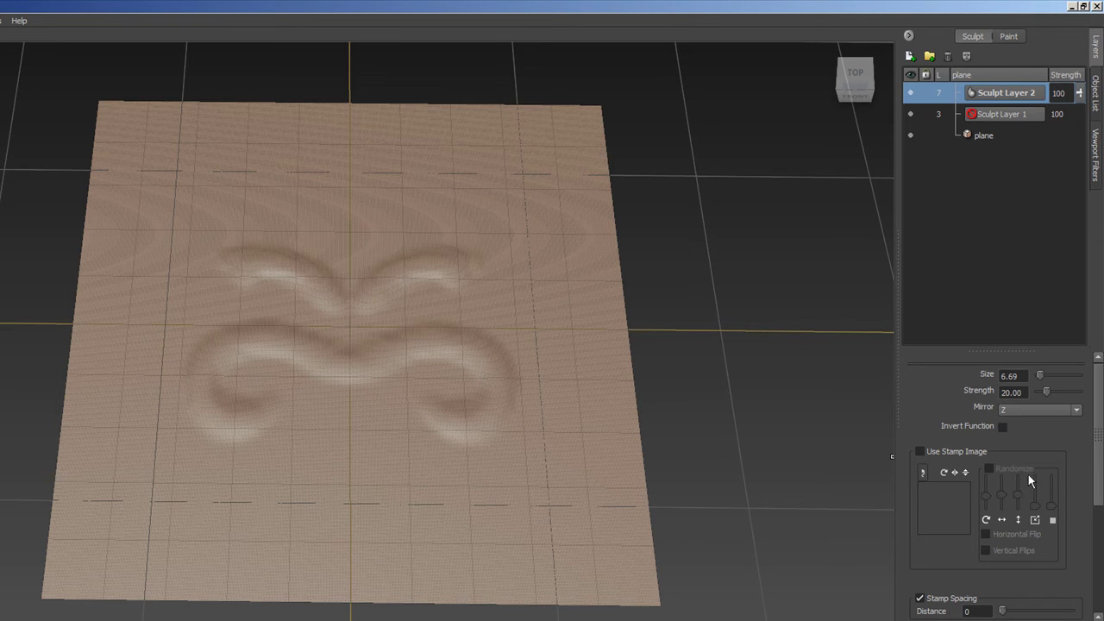
- Try a smooth S-shaped stroke with Steady Stroke enabled at distance 15, undo it and disable Steady Stroke
{"action": "scroll", "coordinate": [1089, 486], "scroll_direction": "down", "scroll_amount": 5}
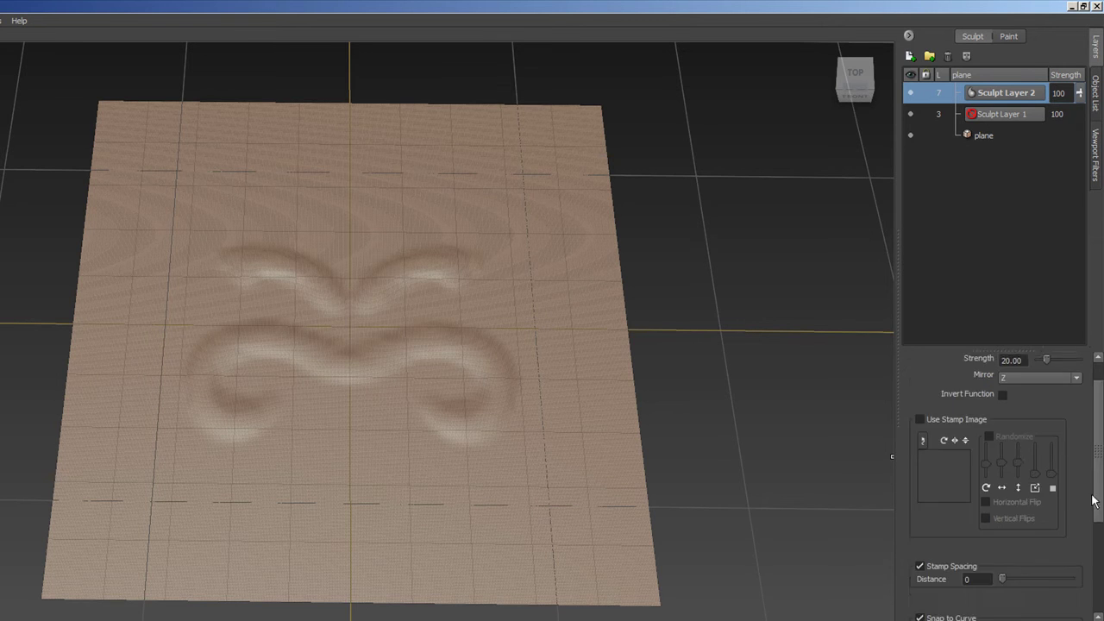
{"action": "left_click", "coordinate": [919, 513]}
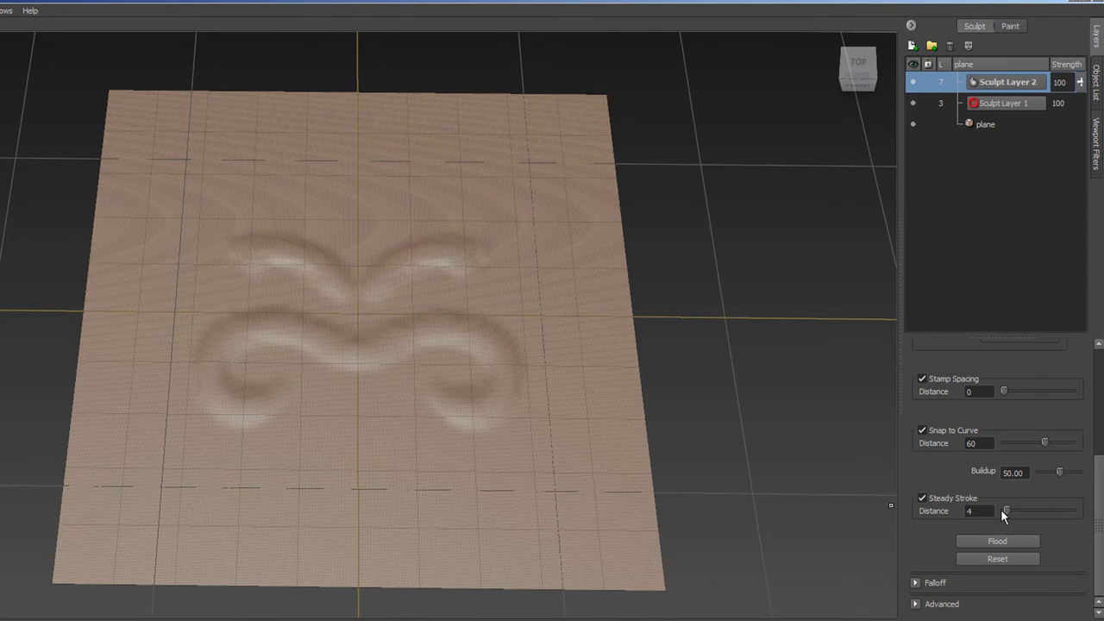
{"action": "left_click_drag", "start_coordinate": [1014, 510], "coordinate": [1012, 511]}
{"action": "mouse_move", "coordinate": [326, 495]}
{"action": "left_mouse_down"}
{"action": "mouse_move", "coordinate": [438, 486]}
{"action": "mouse_move", "coordinate": [475, 424]}
{"action": "mouse_move", "coordinate": [423, 480]}
{"action": "mouse_move", "coordinate": [603, 522]}
{"action": "mouse_move", "coordinate": [661, 505]}
{"action": "mouse_move", "coordinate": [686, 458]}
{"action": "mouse_move", "coordinate": [693, 402]}
{"action": "mouse_move", "coordinate": [575, 315]}
{"action": "mouse_move", "coordinate": [434, 318]}
{"action": "mouse_move", "coordinate": [258, 394]}
{"action": "mouse_move", "coordinate": [160, 406]}
{"action": "mouse_move", "coordinate": [87, 338]}
{"action": "mouse_move", "coordinate": [134, 271]}
{"action": "left_mouse_up"}
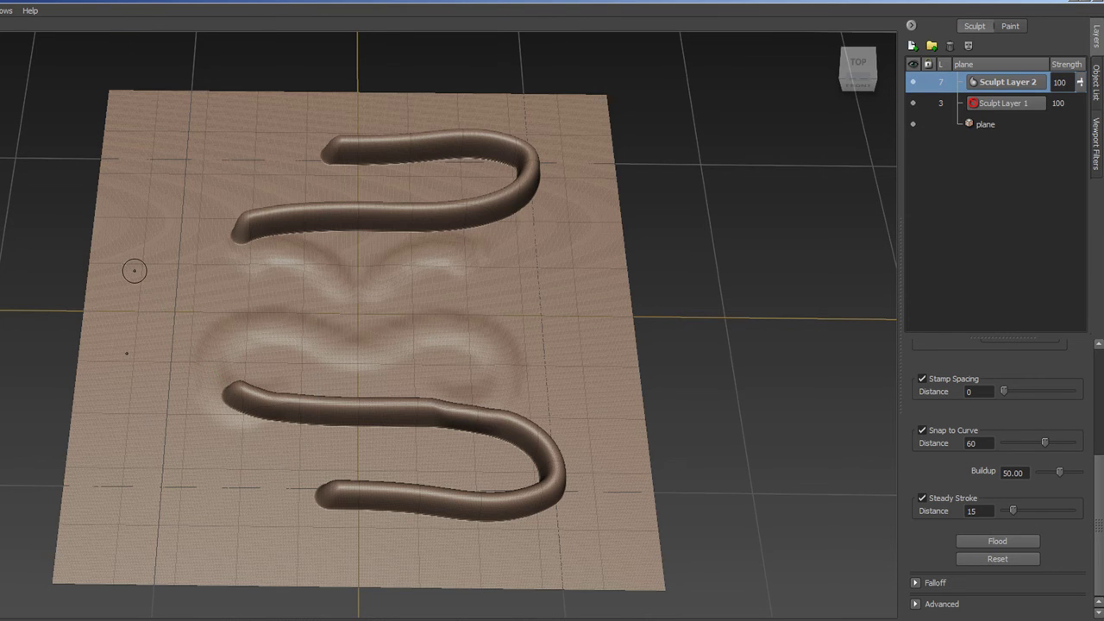
{"action": "key", "text": "ctrl+z"}
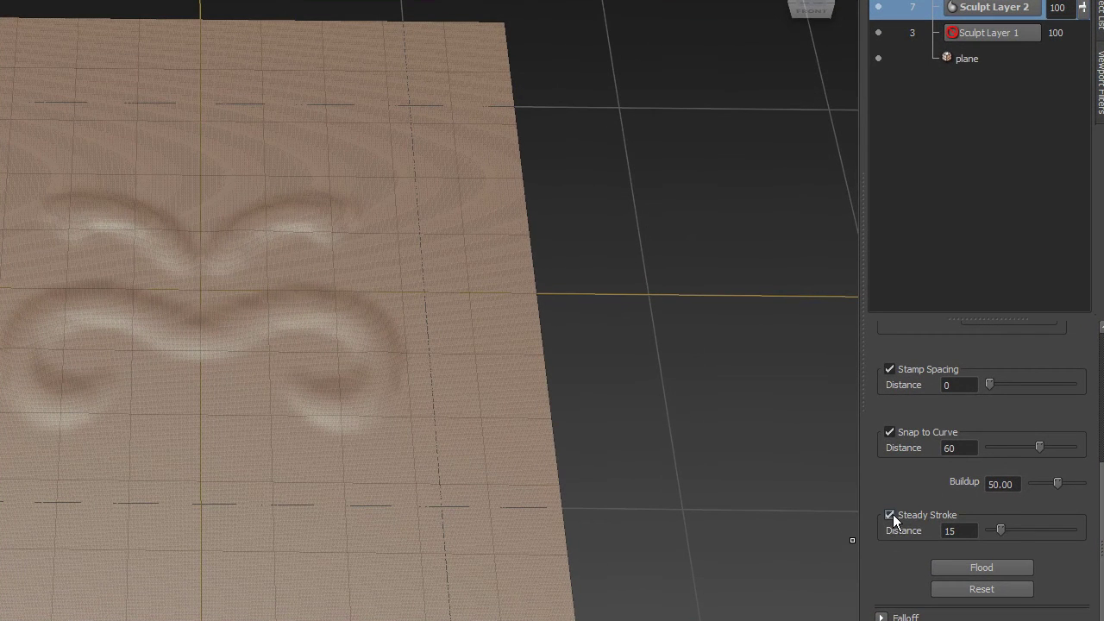
{"action": "left_click", "coordinate": [889, 516]}
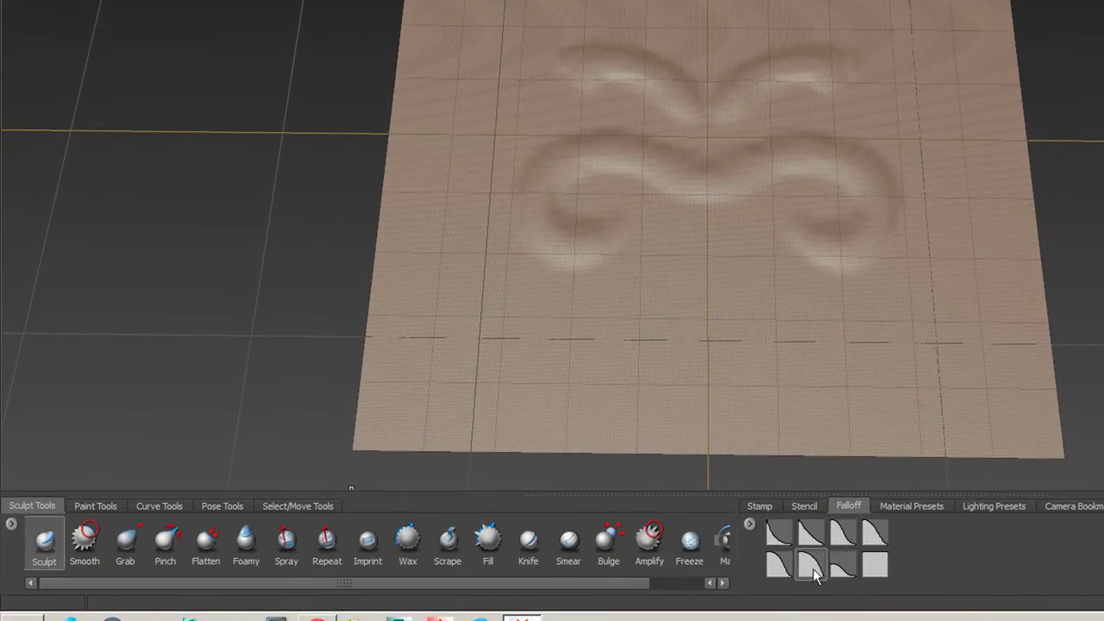
- Sculpt comparison strokes across the plane's front area, using the sharpest falloff, the rounded falloff and the flat square falloff
{"action": "left_click", "coordinate": [778, 534]}
{"action": "mouse_move", "coordinate": [602, 385]}
{"action": "left_mouse_down"}
{"action": "mouse_move", "coordinate": [666, 332]}
{"action": "mouse_move", "coordinate": [716, 360]}
{"action": "mouse_move", "coordinate": [783, 345]}
{"action": "mouse_move", "coordinate": [742, 304]}
{"action": "mouse_move", "coordinate": [779, 278]}
{"action": "mouse_move", "coordinate": [853, 319]}
{"action": "mouse_move", "coordinate": [927, 280]}
{"action": "mouse_move", "coordinate": [916, 232]}
{"action": "mouse_move", "coordinate": [977, 205]}
{"action": "mouse_move", "coordinate": [940, 177]}
{"action": "mouse_move", "coordinate": [993, 151]}
{"action": "mouse_move", "coordinate": [984, 153]}
{"action": "left_mouse_up"}
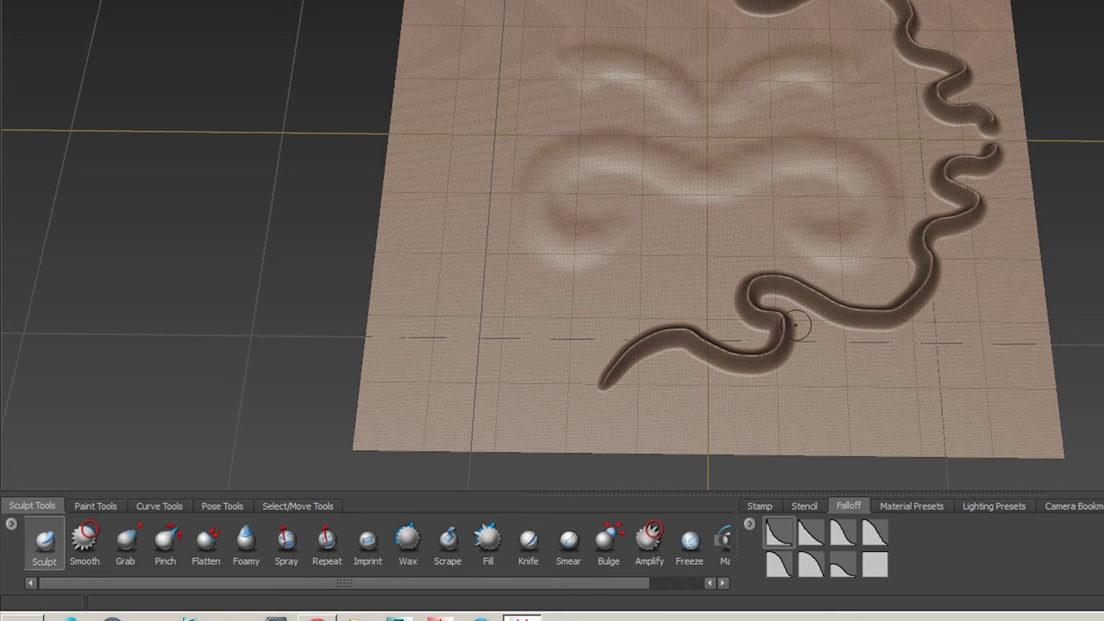
{"action": "left_click", "coordinate": [811, 567]}
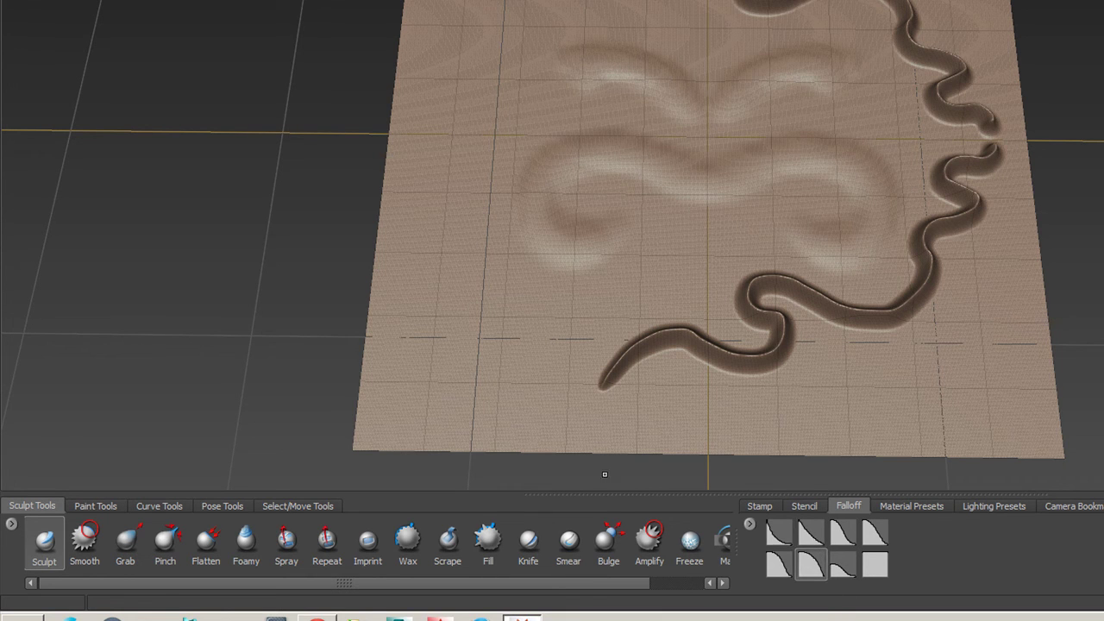
{"action": "mouse_move", "coordinate": [424, 401]}
{"action": "left_mouse_down"}
{"action": "mouse_move", "coordinate": [496, 345]}
{"action": "mouse_move", "coordinate": [541, 331]}
{"action": "mouse_move", "coordinate": [444, 284]}
{"action": "mouse_move", "coordinate": [470, 255]}
{"action": "mouse_move", "coordinate": [442, 242]}
{"action": "mouse_move", "coordinate": [477, 232]}
{"action": "left_mouse_up"}
{"action": "left_click", "coordinate": [873, 567]}
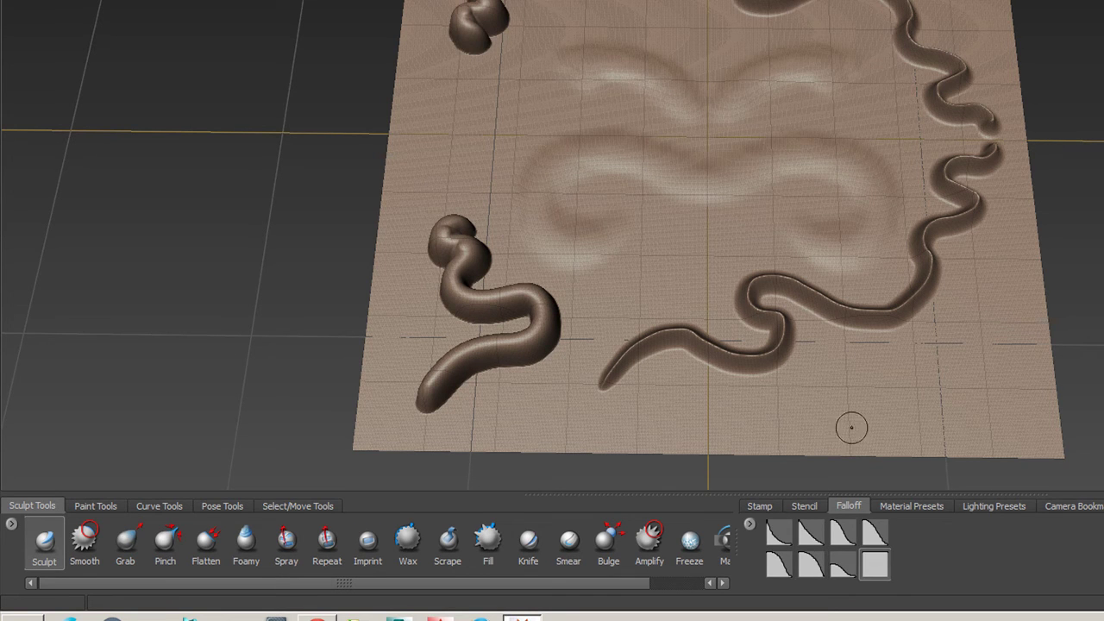
{"action": "mouse_move", "coordinate": [821, 421]}
{"action": "left_mouse_down"}
{"action": "mouse_move", "coordinate": [983, 384]}
{"action": "mouse_move", "coordinate": [958, 337]}
{"action": "mouse_move", "coordinate": [845, 365]}
{"action": "mouse_move", "coordinate": [806, 326]}
{"action": "left_mouse_up"}
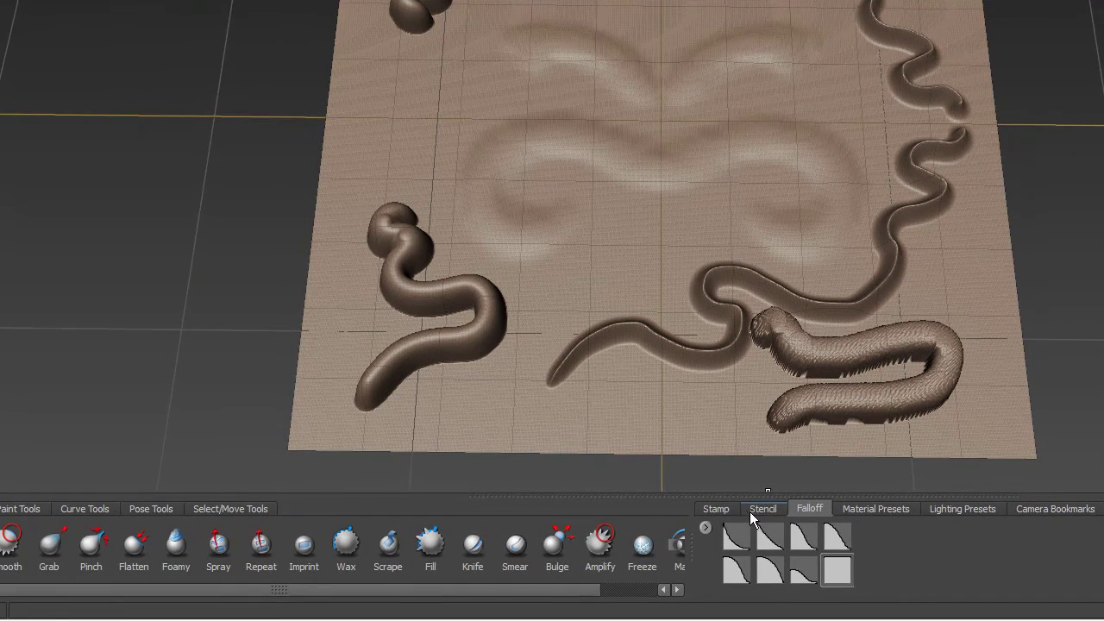
- Look through the stencils, choose a rough stamp image and sculpt short textured marks between the arches and the winding stroke
{"action": "left_click", "coordinate": [474, 591]}
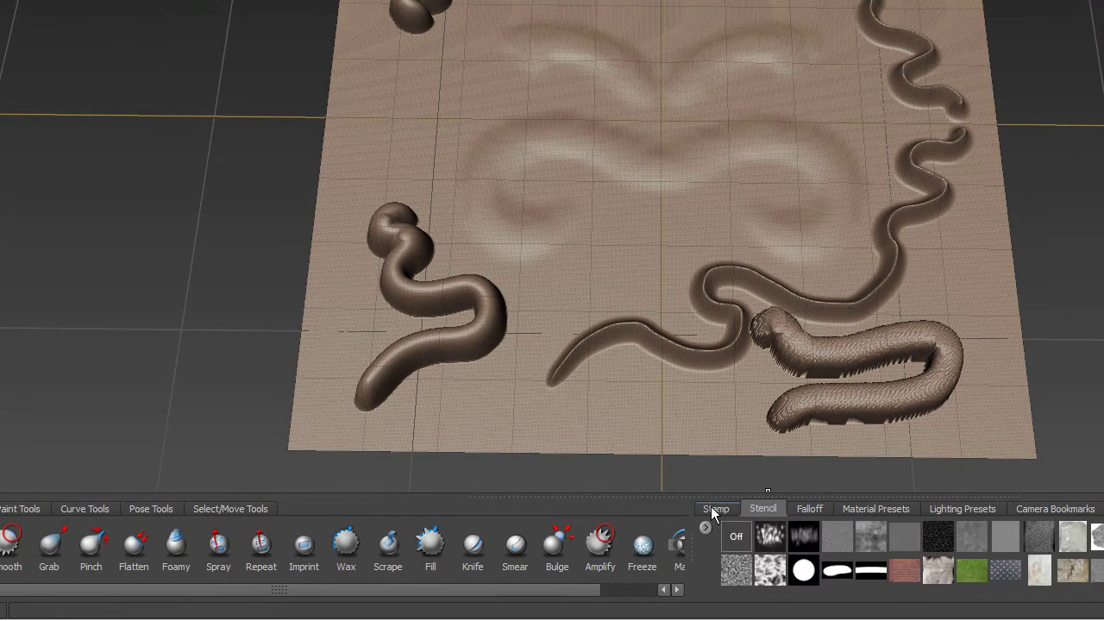
{"action": "left_click", "coordinate": [714, 509]}
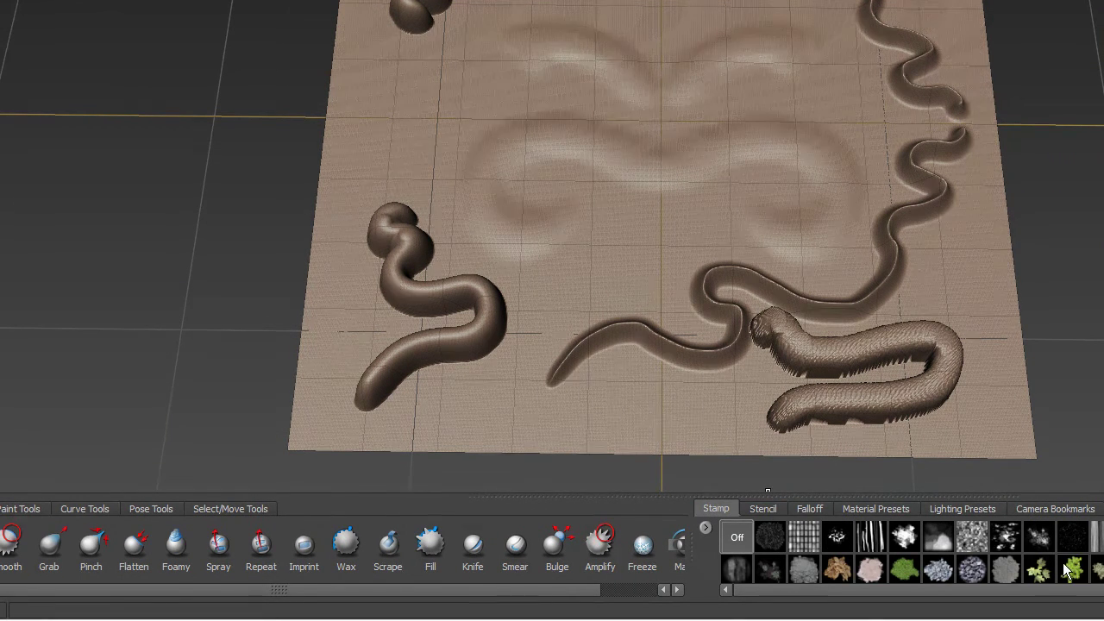
{"action": "left_click_drag", "start_coordinate": [550, 326], "coordinate": [637, 260]}
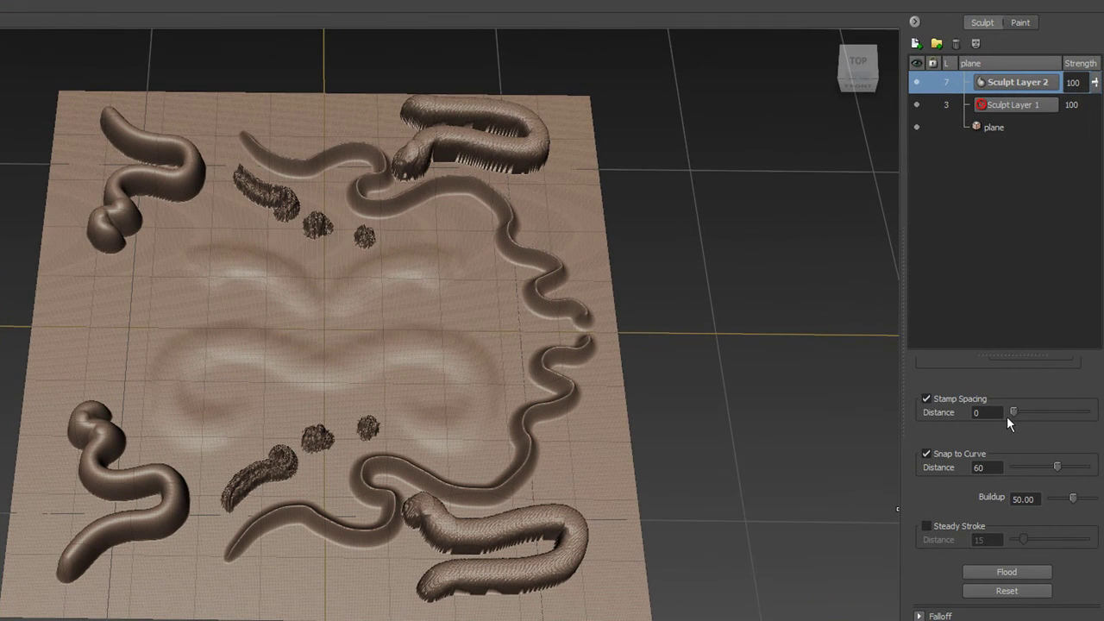
- Set the stamp spacing distance to 54 and sculpt textured stamp trails across the arches, around the plane's edge and near its right side
{"action": "left_click_drag", "start_coordinate": [1019, 411], "coordinate": [1029, 411]}
{"action": "mouse_move", "coordinate": [145, 413]}
{"action": "left_mouse_down"}
{"action": "mouse_move", "coordinate": [276, 377]}
{"action": "mouse_move", "coordinate": [321, 381]}
{"action": "left_mouse_up"}
{"action": "mouse_move", "coordinate": [386, 371]}
{"action": "left_mouse_down"}
{"action": "mouse_move", "coordinate": [399, 363]}
{"action": "mouse_move", "coordinate": [397, 393]}
{"action": "mouse_move", "coordinate": [338, 357]}
{"action": "mouse_move", "coordinate": [304, 354]}
{"action": "left_mouse_up"}
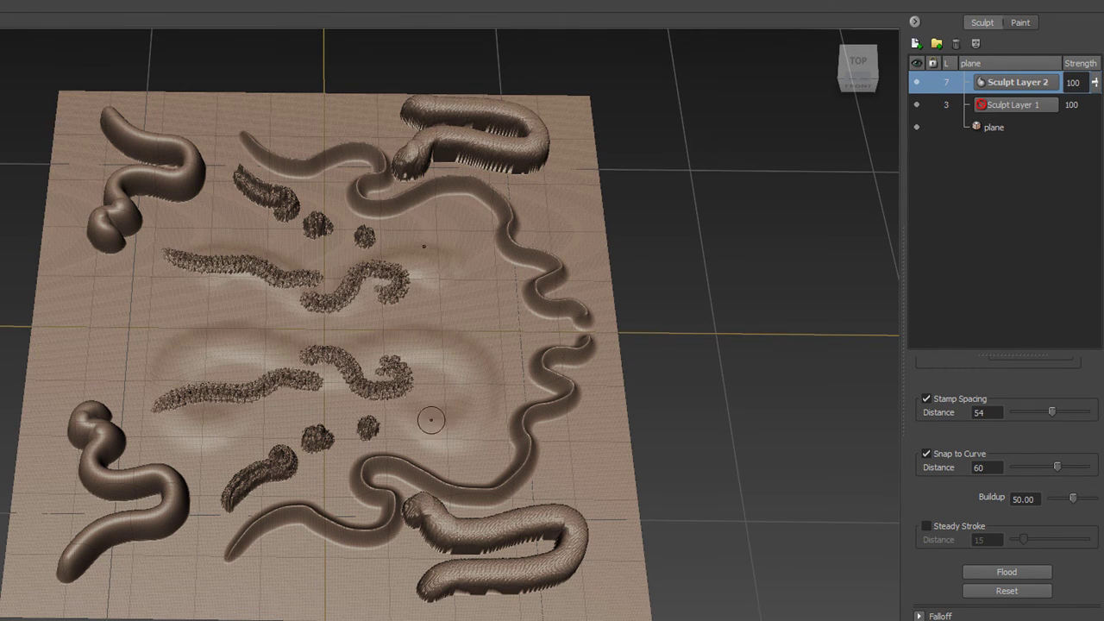
{"action": "mouse_move", "coordinate": [436, 417]}
{"action": "left_mouse_down"}
{"action": "mouse_move", "coordinate": [358, 407]}
{"action": "mouse_move", "coordinate": [164, 444]}
{"action": "mouse_move", "coordinate": [134, 388]}
{"action": "mouse_move", "coordinate": [82, 371]}
{"action": "mouse_move", "coordinate": [52, 430]}
{"action": "mouse_move", "coordinate": [51, 496]}
{"action": "mouse_move", "coordinate": [25, 540]}
{"action": "mouse_move", "coordinate": [26, 580]}
{"action": "mouse_move", "coordinate": [85, 595]}
{"action": "mouse_move", "coordinate": [183, 570]}
{"action": "left_mouse_up"}
{"action": "mouse_move", "coordinate": [583, 561]}
{"action": "left_mouse_down"}
{"action": "mouse_move", "coordinate": [666, 581]}
{"action": "mouse_move", "coordinate": [835, 559]}
{"action": "left_mouse_up"}
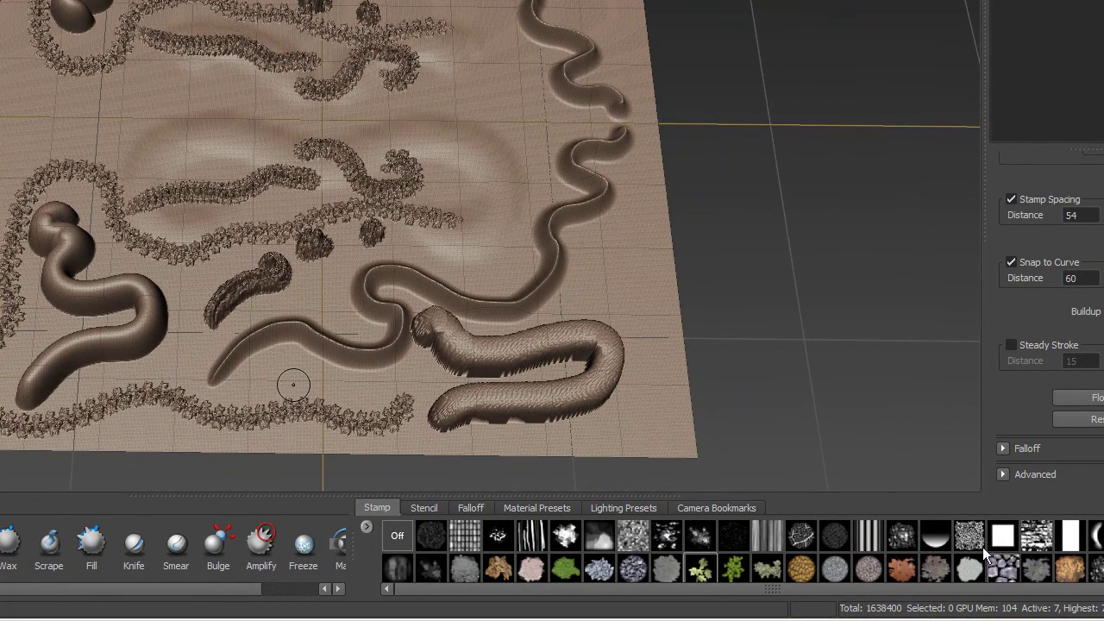
{"action": "mouse_move", "coordinate": [645, 350]}
{"action": "left_mouse_down"}
{"action": "mouse_move", "coordinate": [619, 246]}
{"action": "mouse_move", "coordinate": [579, 268]}
{"action": "mouse_move", "coordinate": [546, 324]}
{"action": "left_mouse_up"}
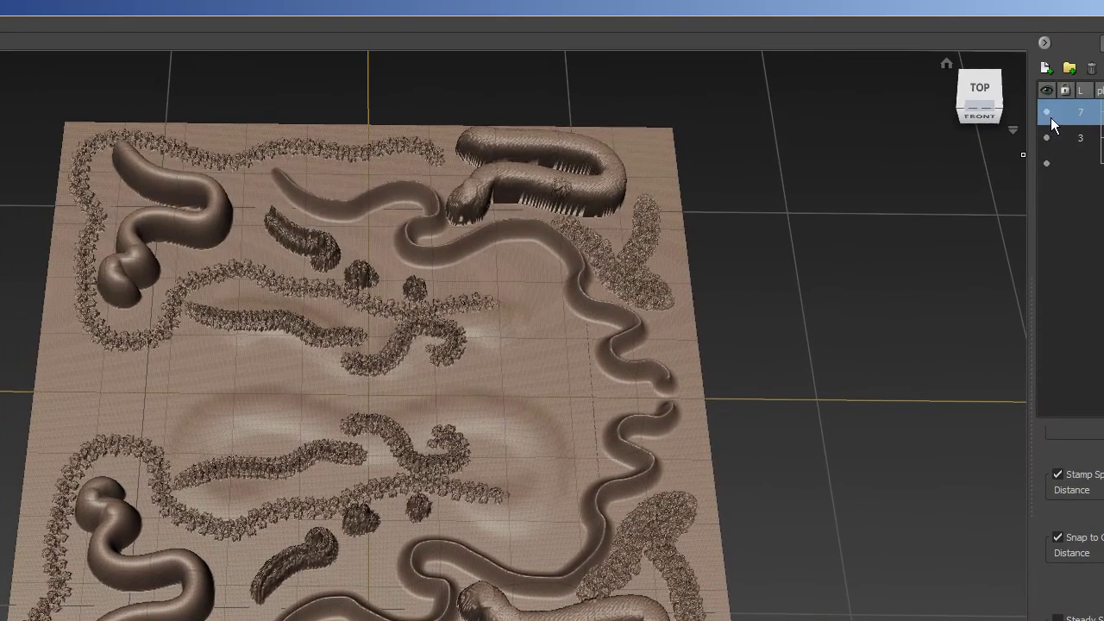
- Hide both existing sculpt layers and sculpt a short curved stamp stroke on a newly added layer
{"action": "left_click", "coordinate": [1046, 138]}
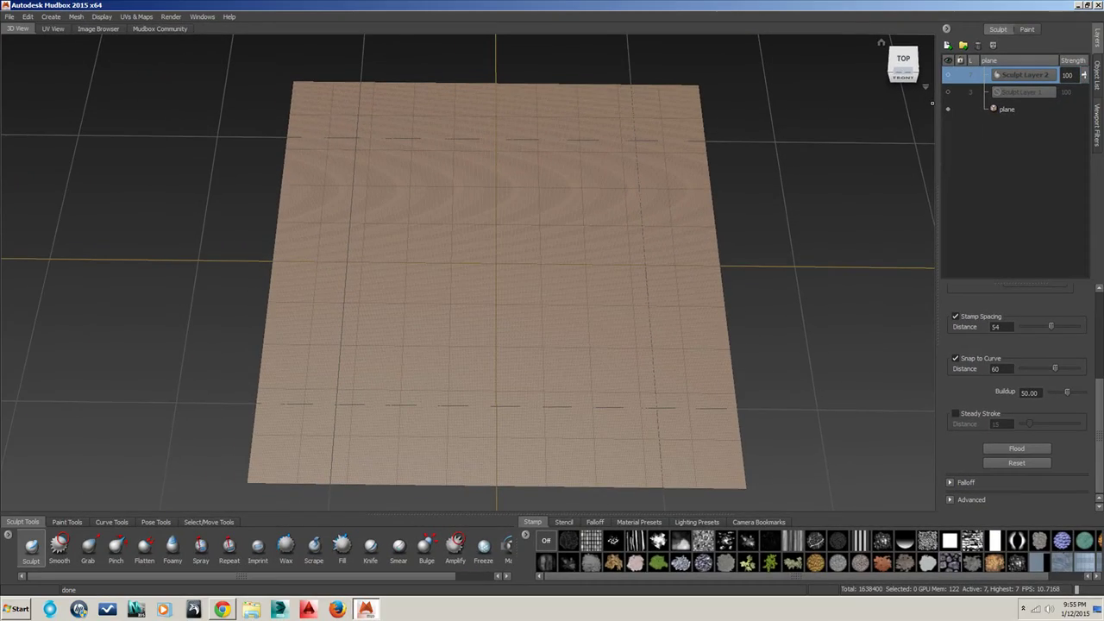
{"action": "left_click", "coordinate": [947, 45]}
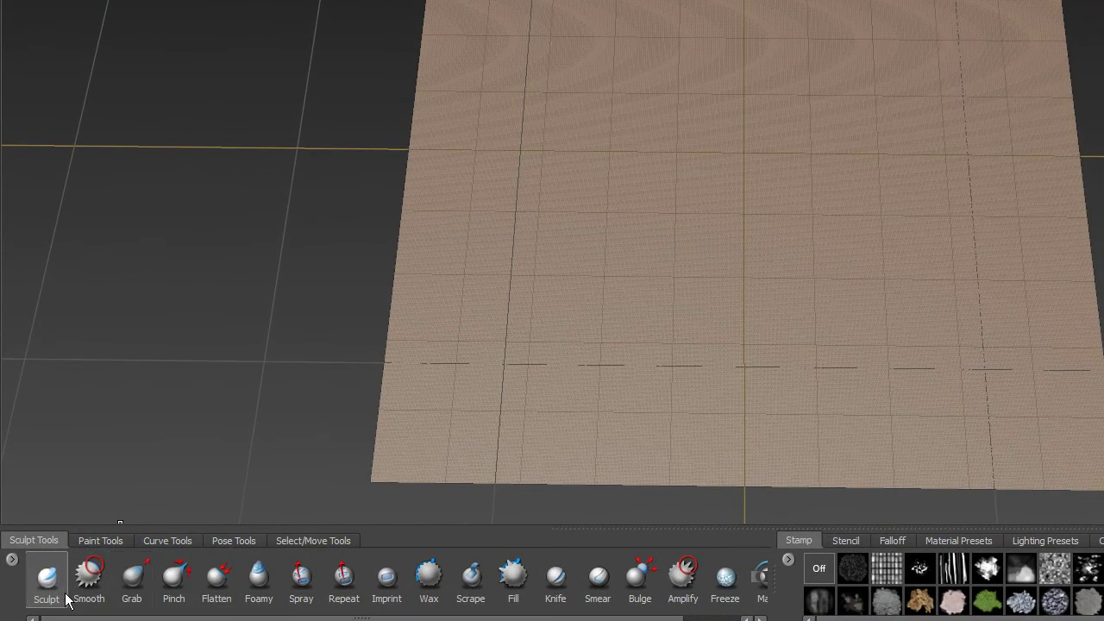
{"action": "left_click_drag", "start_coordinate": [532, 325], "coordinate": [492, 377]}
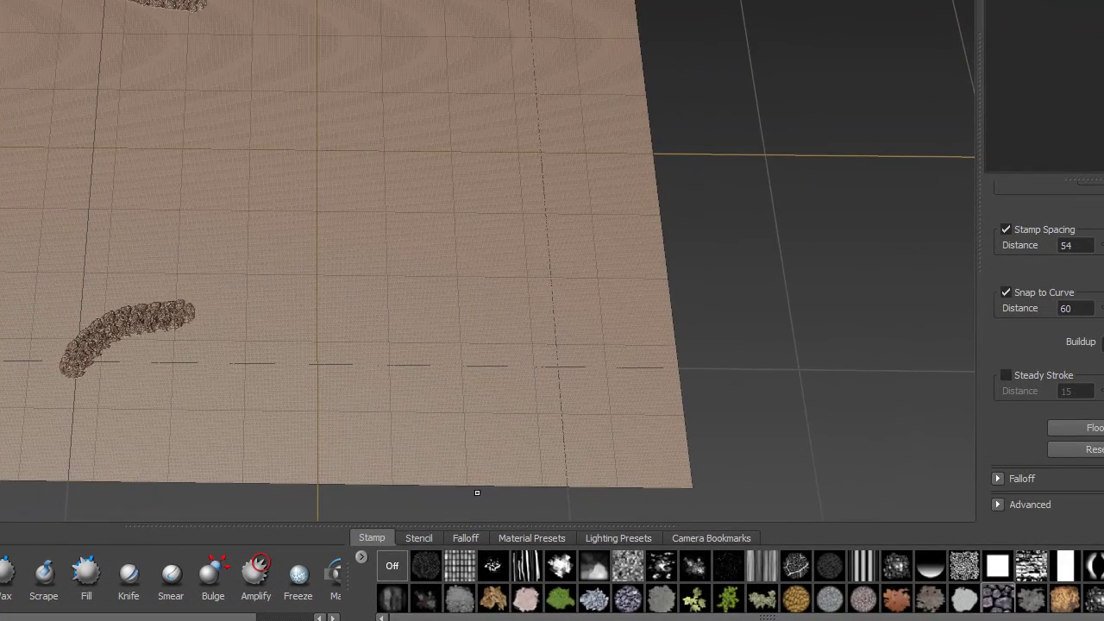
- Undo the curved stamp stroke, turn the stamp off and try a plain sculpt stroke near the plane's front
{"action": "key", "text": "ctrl+z"}
{"action": "left_click", "coordinate": [386, 574]}
{"action": "mouse_move", "coordinate": [97, 376]}
{"action": "left_mouse_down"}
{"action": "mouse_move", "coordinate": [154, 328]}
{"action": "mouse_move", "coordinate": [277, 297]}
{"action": "left_mouse_up"}
{"action": "key", "text": "ctrl+z"}
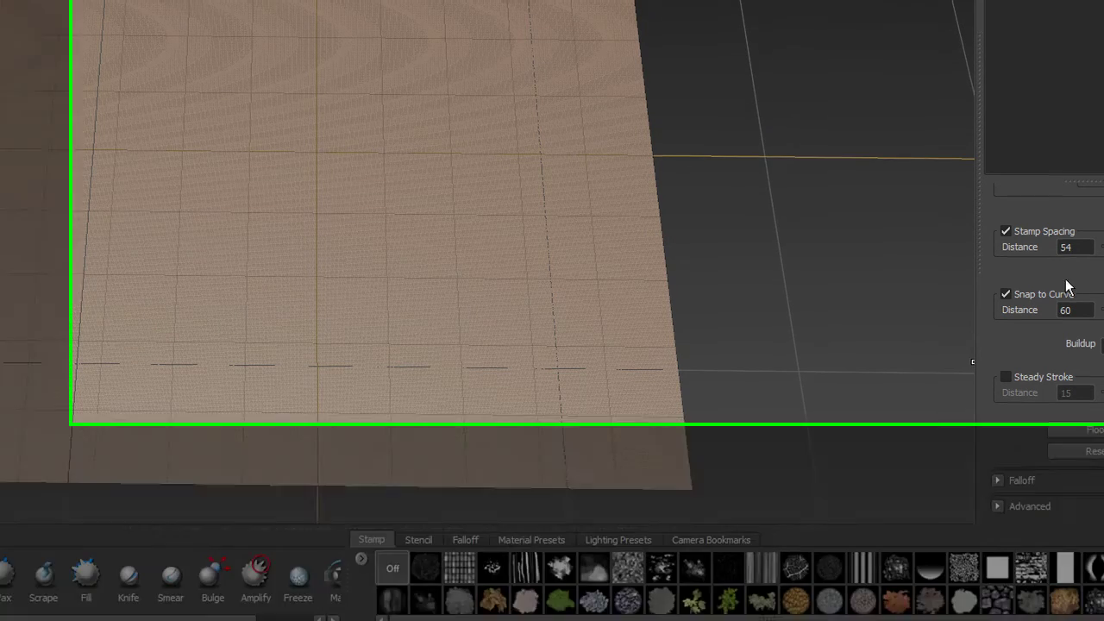
- Try a sculpt stroke with stamp spacing turned off, and undo it
{"action": "left_click", "coordinate": [932, 433]}
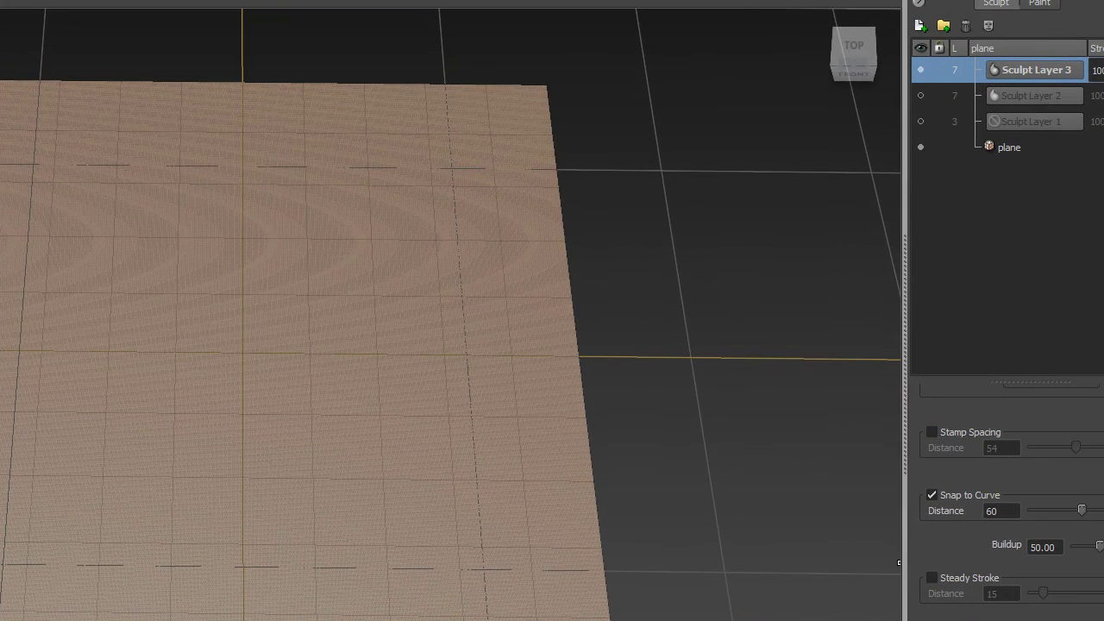
{"action": "mouse_move", "coordinate": [29, 585]}
{"action": "left_mouse_down"}
{"action": "mouse_move", "coordinate": [130, 522]}
{"action": "mouse_move", "coordinate": [250, 501]}
{"action": "mouse_move", "coordinate": [296, 460]}
{"action": "left_mouse_up"}
{"action": "key", "text": "ctrl+z"}
- Turn stamp spacing back on with distance 0 and sculpt a long, winding mirrored stroke using the rounded falloff
{"action": "left_click", "coordinate": [932, 432]}
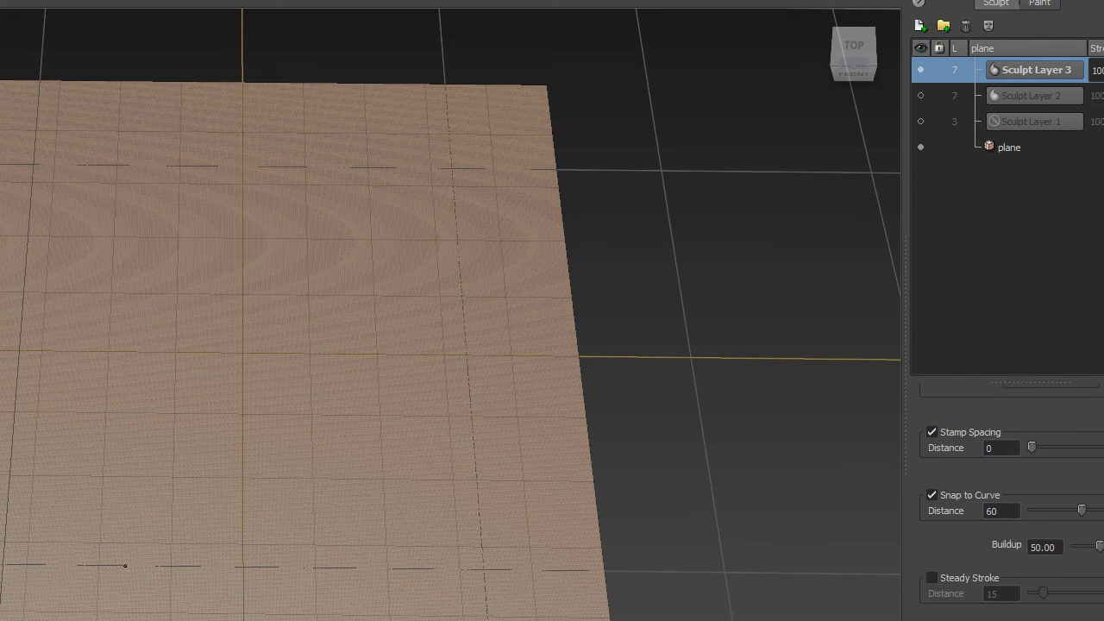
{"action": "mouse_move", "coordinate": [92, 572]}
{"action": "left_mouse_down"}
{"action": "mouse_move", "coordinate": [138, 545]}
{"action": "mouse_move", "coordinate": [289, 500]}
{"action": "mouse_move", "coordinate": [362, 459]}
{"action": "left_mouse_up"}
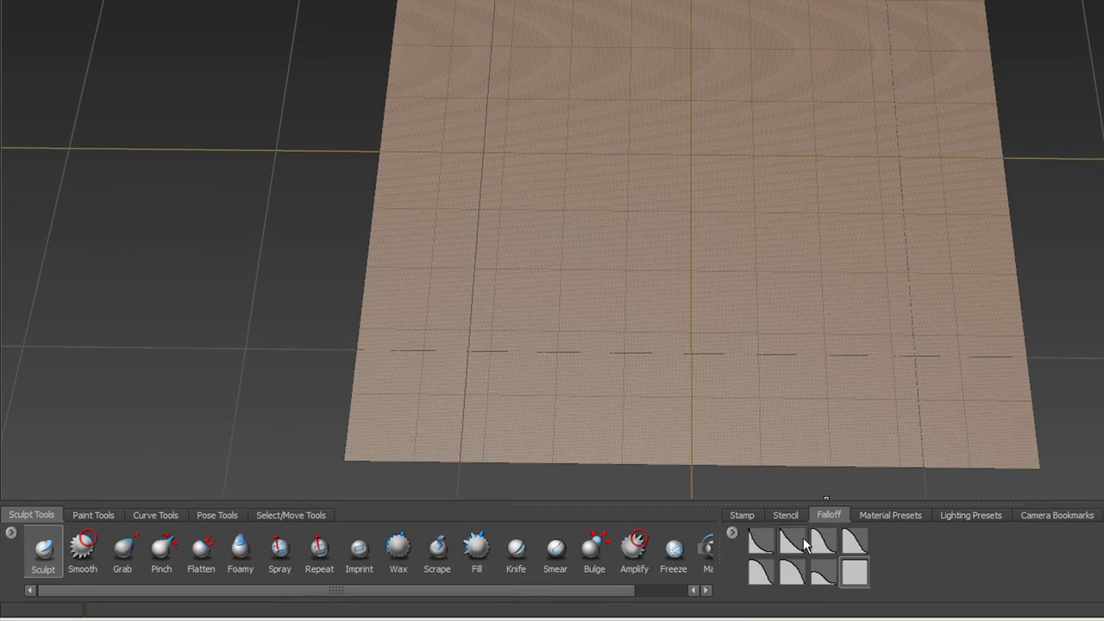
{"action": "left_click", "coordinate": [788, 576]}
{"action": "mouse_move", "coordinate": [455, 389]}
{"action": "left_mouse_down"}
{"action": "mouse_move", "coordinate": [516, 350]}
{"action": "mouse_move", "coordinate": [675, 315]}
{"action": "mouse_move", "coordinate": [688, 275]}
{"action": "mouse_move", "coordinate": [623, 258]}
{"action": "mouse_move", "coordinate": [660, 217]}
{"action": "mouse_move", "coordinate": [714, 199]}
{"action": "mouse_move", "coordinate": [739, 156]}
{"action": "left_mouse_up"}
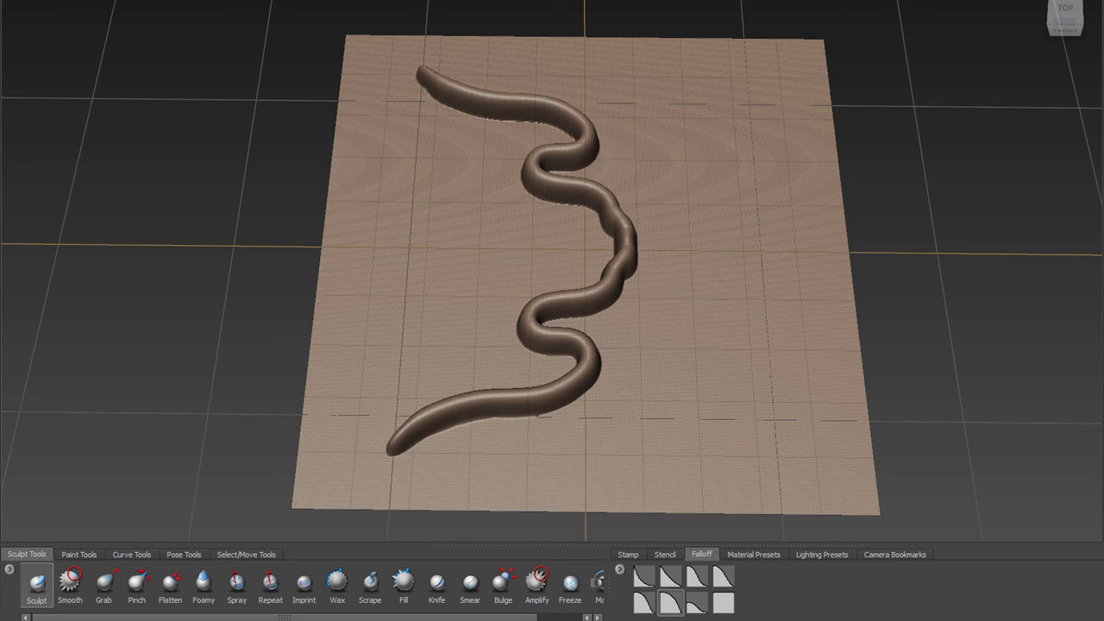
- Soften the front end of the winding stroke with the Smooth brush
{"action": "left_click", "coordinate": [70, 582]}
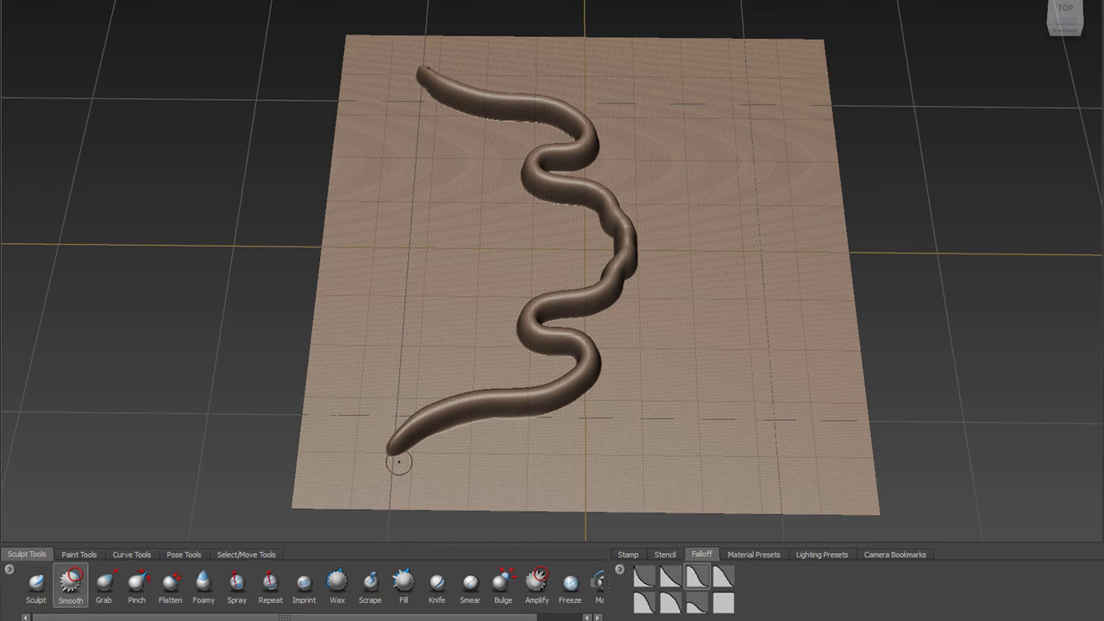
{"action": "left_click_drag", "start_coordinate": [464, 455], "coordinate": [466, 257]}
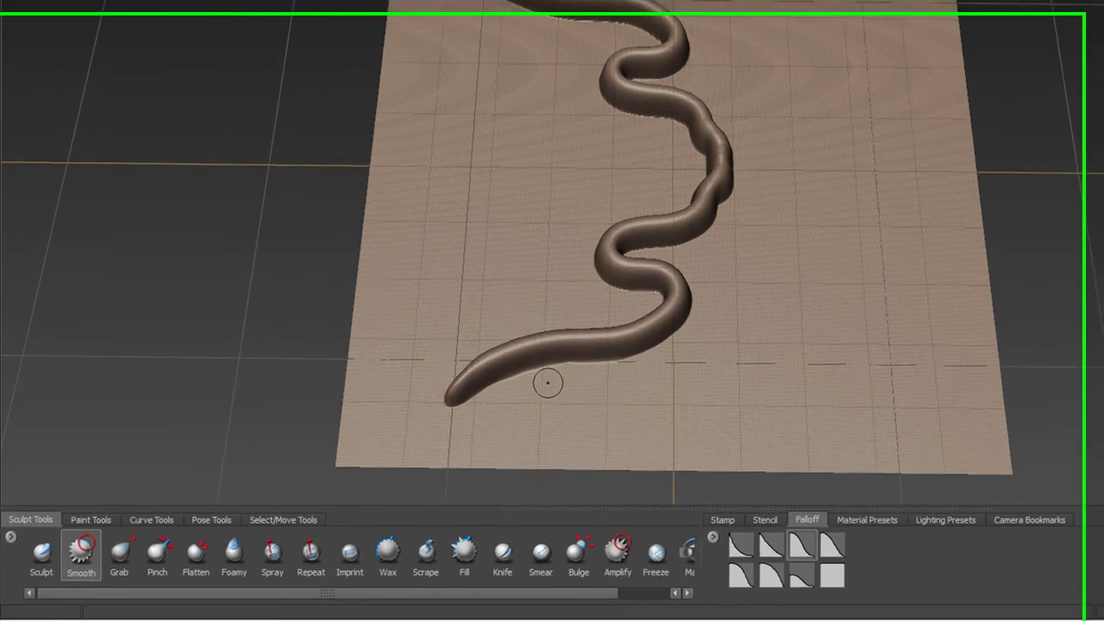
{"action": "left_click_drag", "start_coordinate": [482, 429], "coordinate": [533, 429]}
{"action": "left_click_drag", "start_coordinate": [544, 348], "coordinate": [497, 364]}
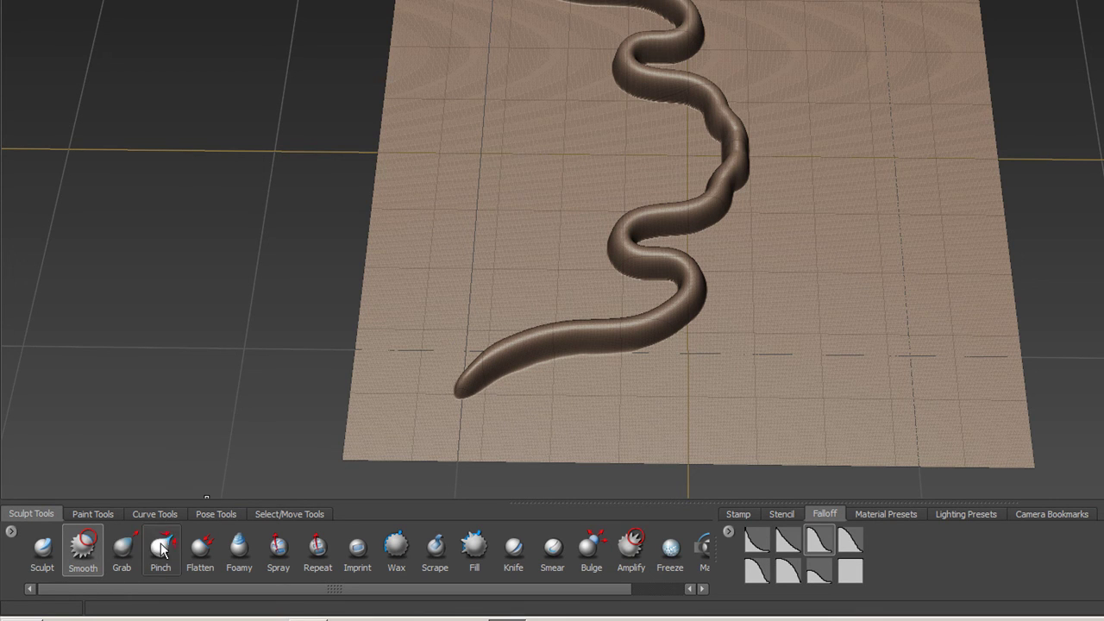
- Build up a mirrored mound beside the winding stroke's front end with the Wax brush and try carving a groove along it
{"action": "mouse_move", "coordinate": [195, 589]}
{"action": "left_mouse_down"}
{"action": "mouse_move", "coordinate": [247, 590]}
{"action": "mouse_move", "coordinate": [147, 592]}
{"action": "mouse_move", "coordinate": [220, 590]}
{"action": "left_mouse_up"}
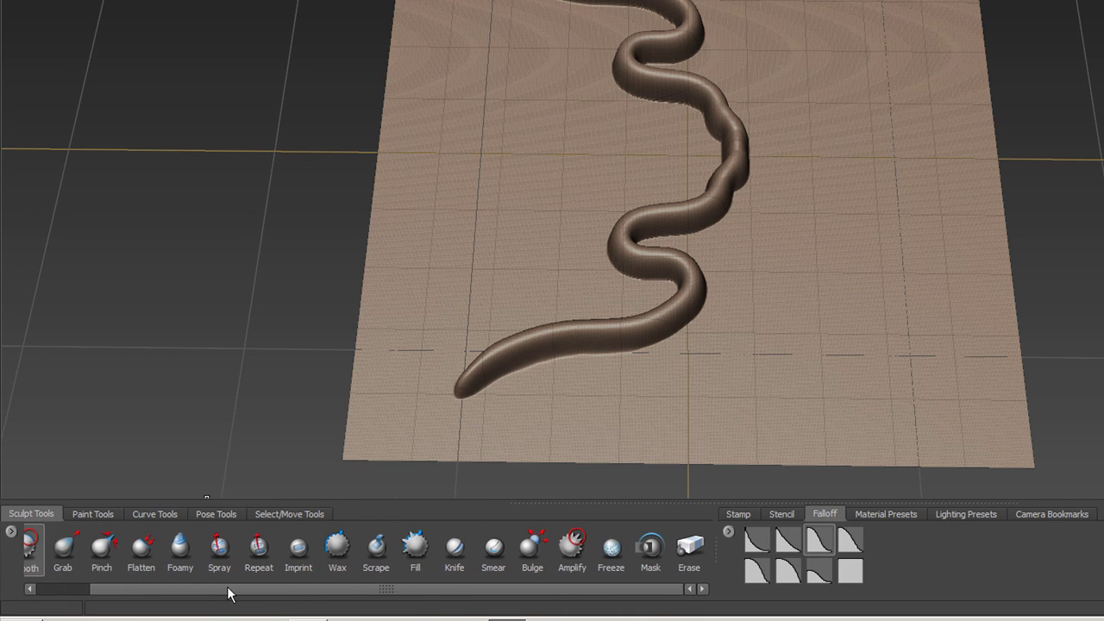
{"action": "left_click", "coordinate": [337, 543]}
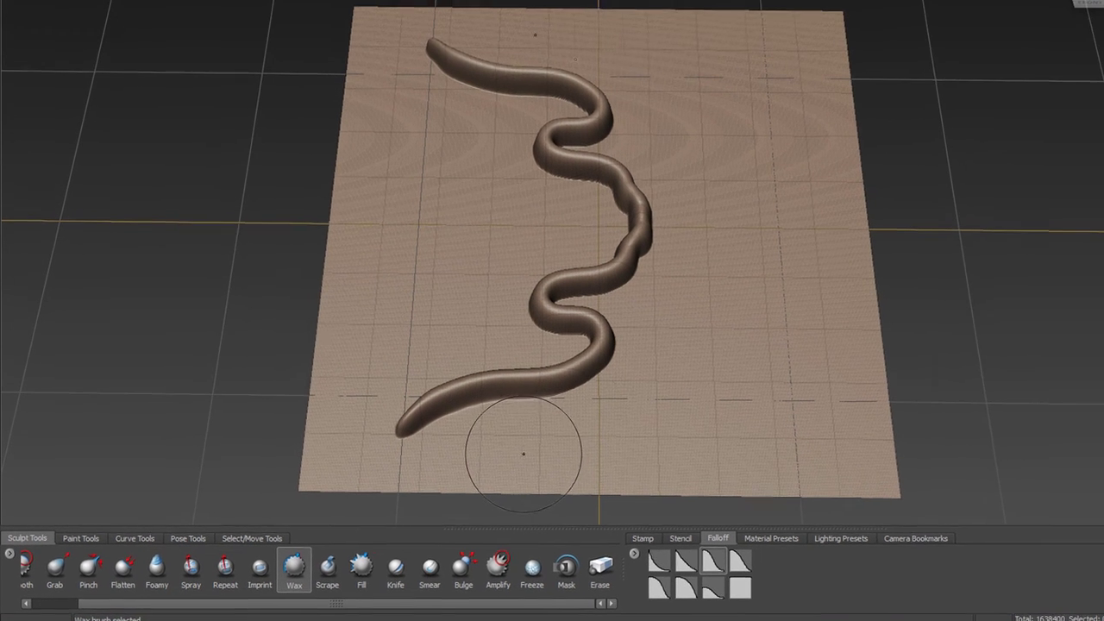
{"action": "mouse_move", "coordinate": [569, 420]}
{"action": "left_mouse_down"}
{"action": "mouse_move", "coordinate": [586, 423]}
{"action": "mouse_move", "coordinate": [570, 455]}
{"action": "mouse_move", "coordinate": [666, 409]}
{"action": "mouse_move", "coordinate": [580, 433]}
{"action": "mouse_move", "coordinate": [691, 404]}
{"action": "left_mouse_up"}
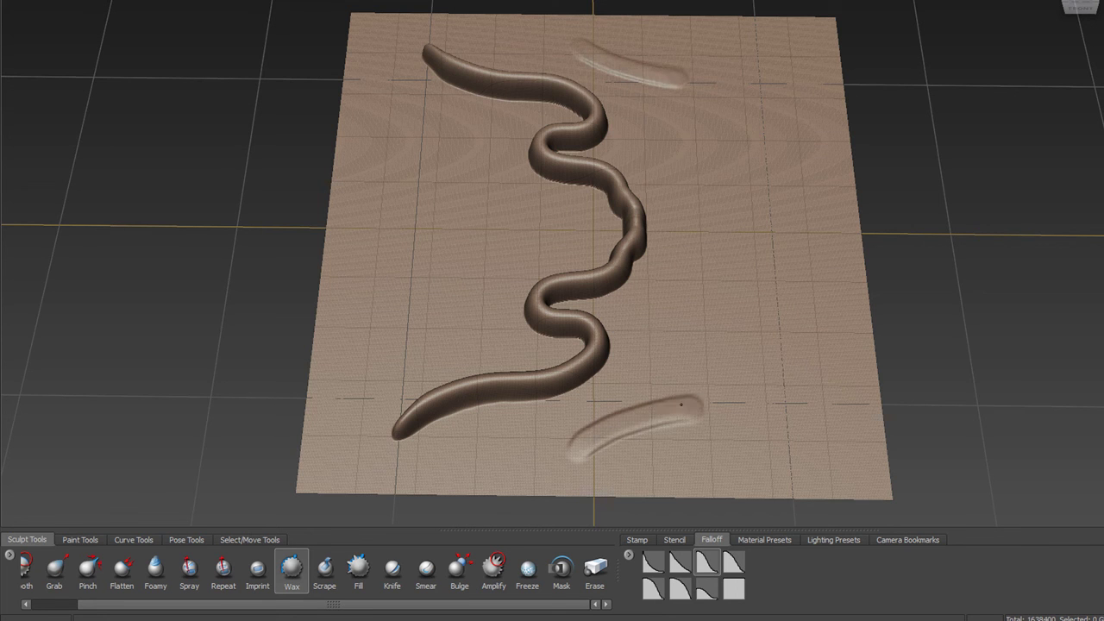
{"action": "key", "text": "ctrl+z"}
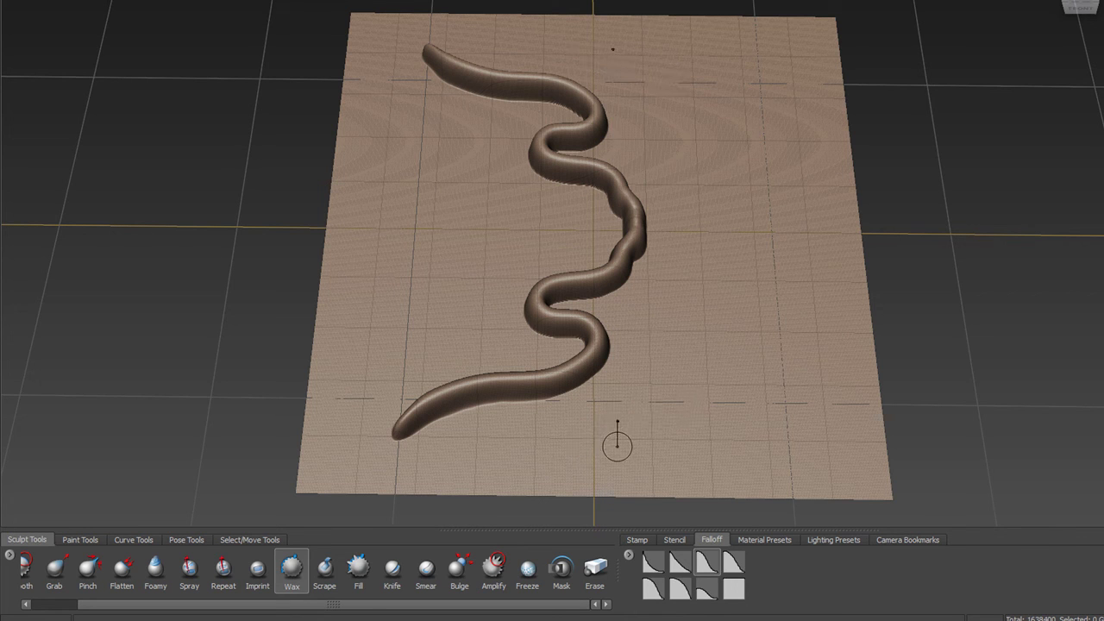
{"action": "mouse_move", "coordinate": [557, 454]}
{"action": "left_mouse_down"}
{"action": "mouse_move", "coordinate": [661, 405]}
{"action": "mouse_move", "coordinate": [692, 405]}
{"action": "mouse_move", "coordinate": [552, 456]}
{"action": "mouse_move", "coordinate": [637, 425]}
{"action": "mouse_move", "coordinate": [556, 456]}
{"action": "mouse_move", "coordinate": [627, 420]}
{"action": "mouse_move", "coordinate": [569, 450]}
{"action": "mouse_move", "coordinate": [723, 404]}
{"action": "mouse_move", "coordinate": [677, 415]}
{"action": "left_mouse_up"}
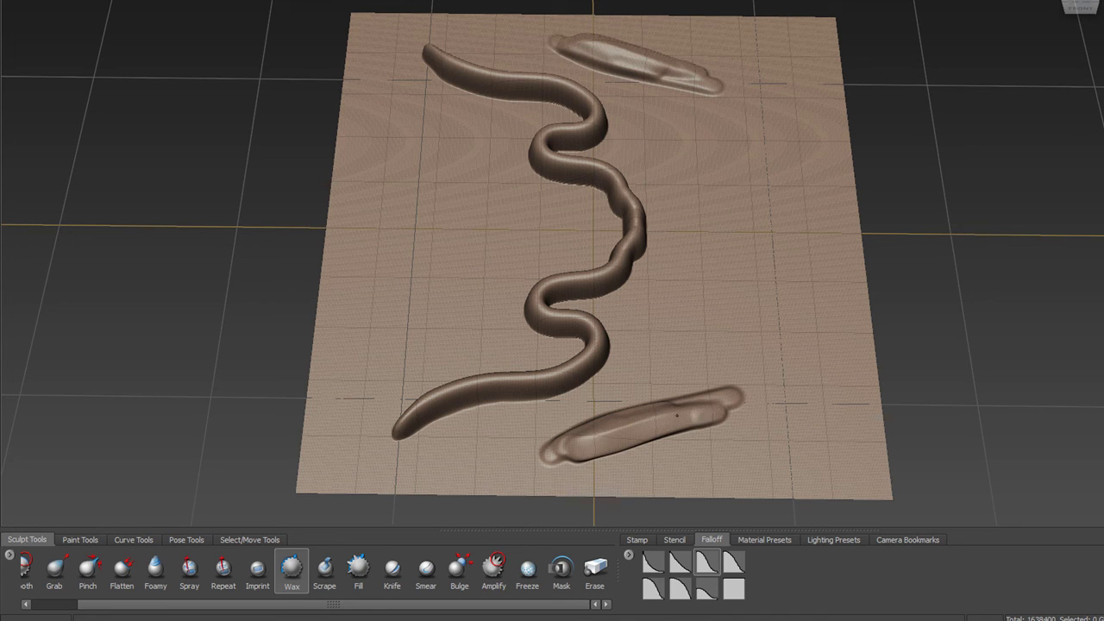
{"action": "key", "text": "shift"}
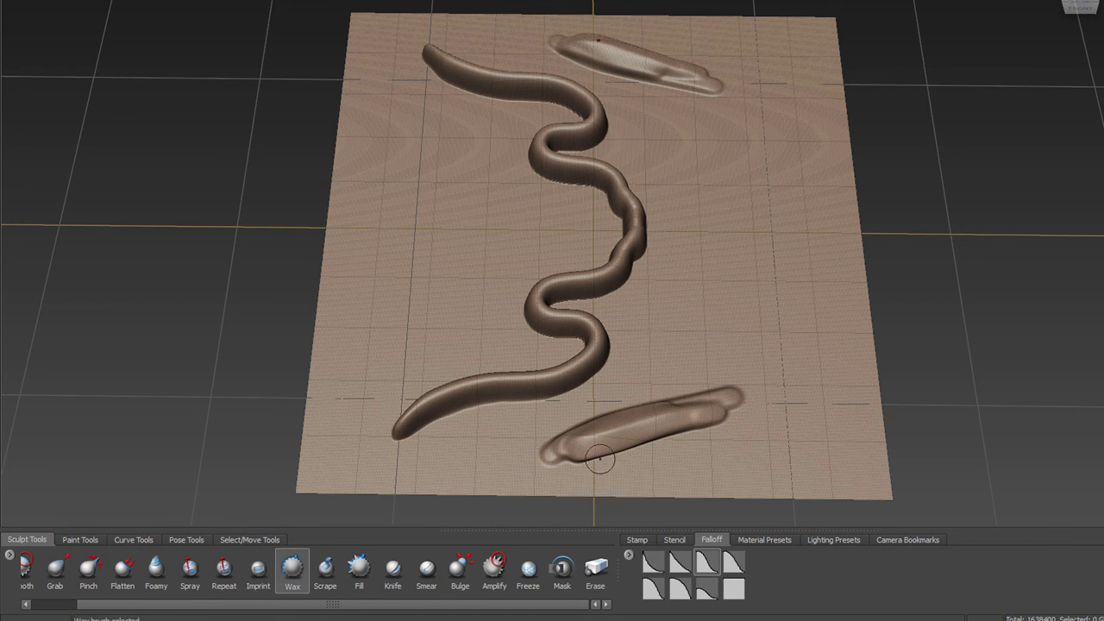
{"action": "left_click_drag", "start_coordinate": [587, 442], "coordinate": [666, 415]}
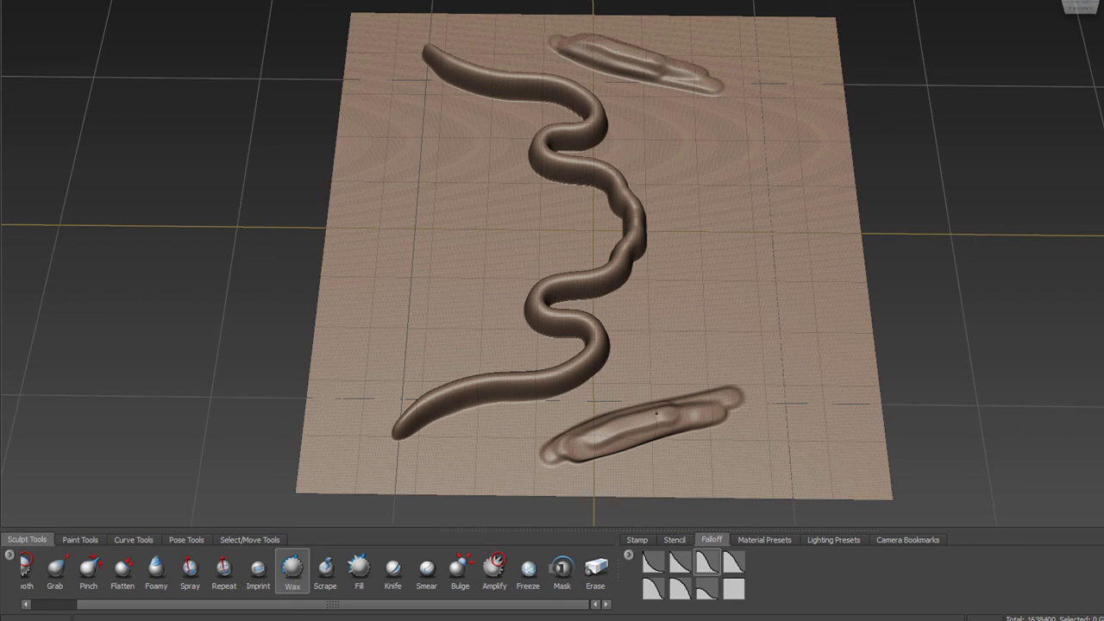
{"action": "left_click", "coordinate": [90, 569]}
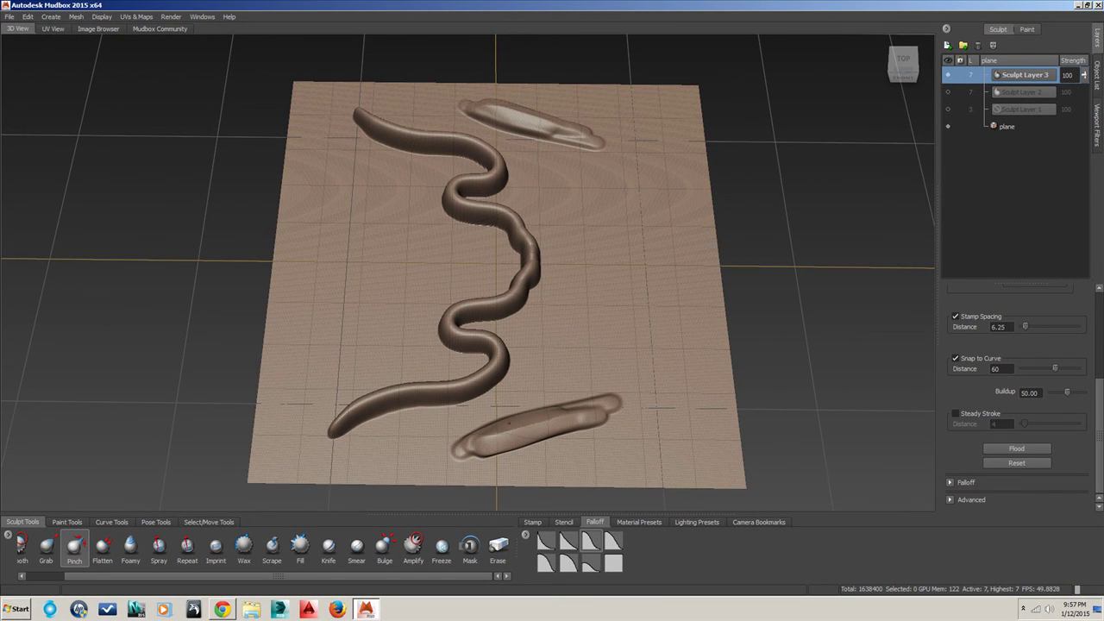
{"action": "mouse_move", "coordinate": [561, 422]}
{"action": "left_mouse_down", "text": "alt"}
{"action": "mouse_move", "coordinate": [509, 370]}
{"action": "mouse_move", "coordinate": [525, 363]}
{"action": "mouse_move", "coordinate": [572, 415]}
{"action": "mouse_move", "coordinate": [587, 397]}
{"action": "left_mouse_up", "text": "alt"}
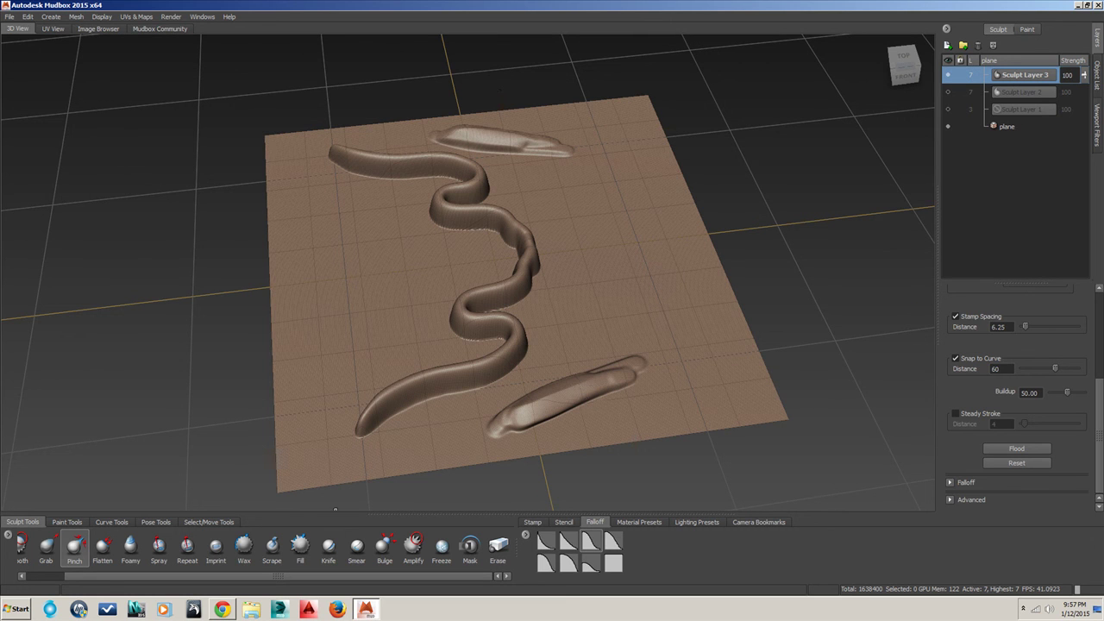
{"action": "left_click_drag", "start_coordinate": [392, 576], "coordinate": [426, 568]}
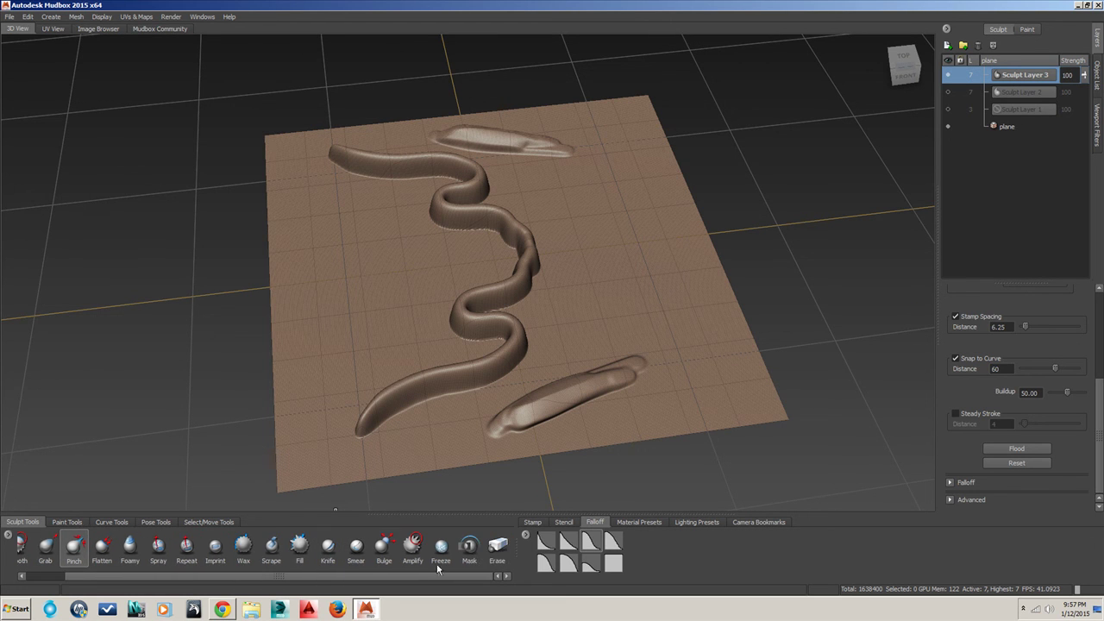
{"action": "mouse_move", "coordinate": [525, 428]}
{"action": "left_mouse_down", "text": "alt"}
{"action": "mouse_move", "coordinate": [496, 450]}
{"action": "mouse_move", "coordinate": [547, 420]}
{"action": "left_mouse_up", "text": "alt"}
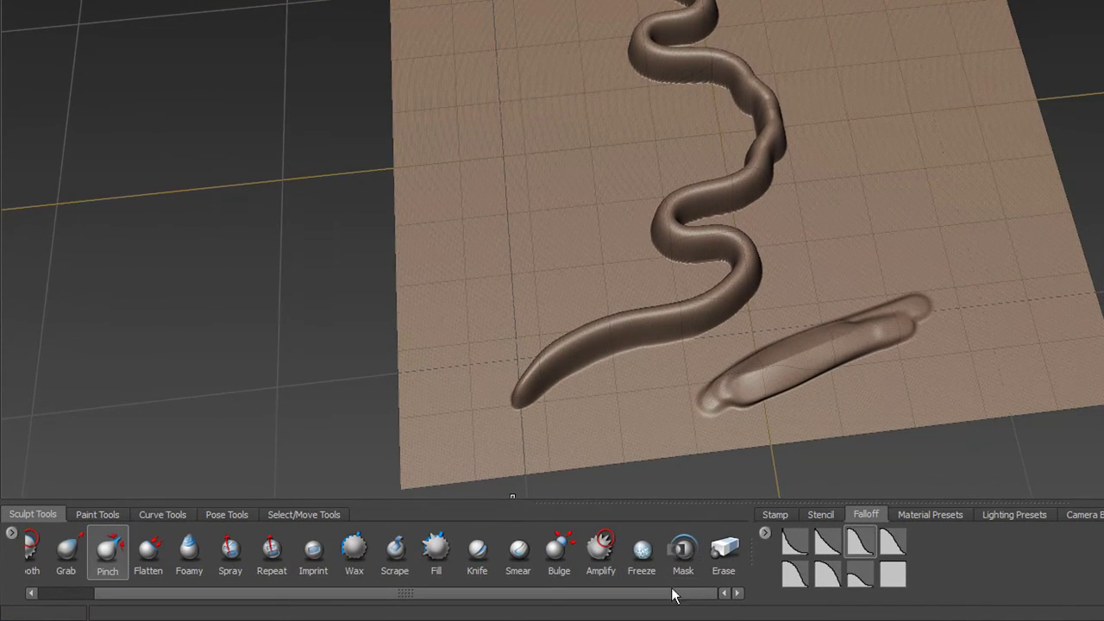
{"action": "left_click_drag", "start_coordinate": [355, 593], "coordinate": [351, 594]}
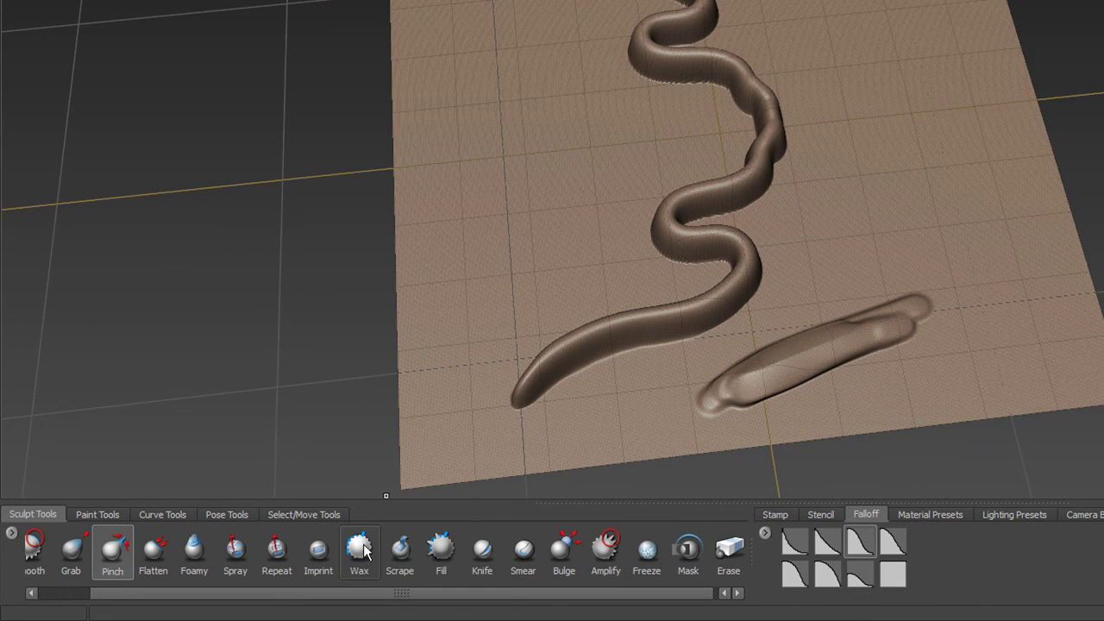
- Sculpt mirrored wax ridges and a broad, lumpy wax mound between the winding stroke's curves and the front mound
{"action": "left_click", "coordinate": [362, 550]}
{"action": "left_click", "coordinate": [802, 287]}
{"action": "left_click_drag", "start_coordinate": [825, 276], "coordinate": [949, 201]}
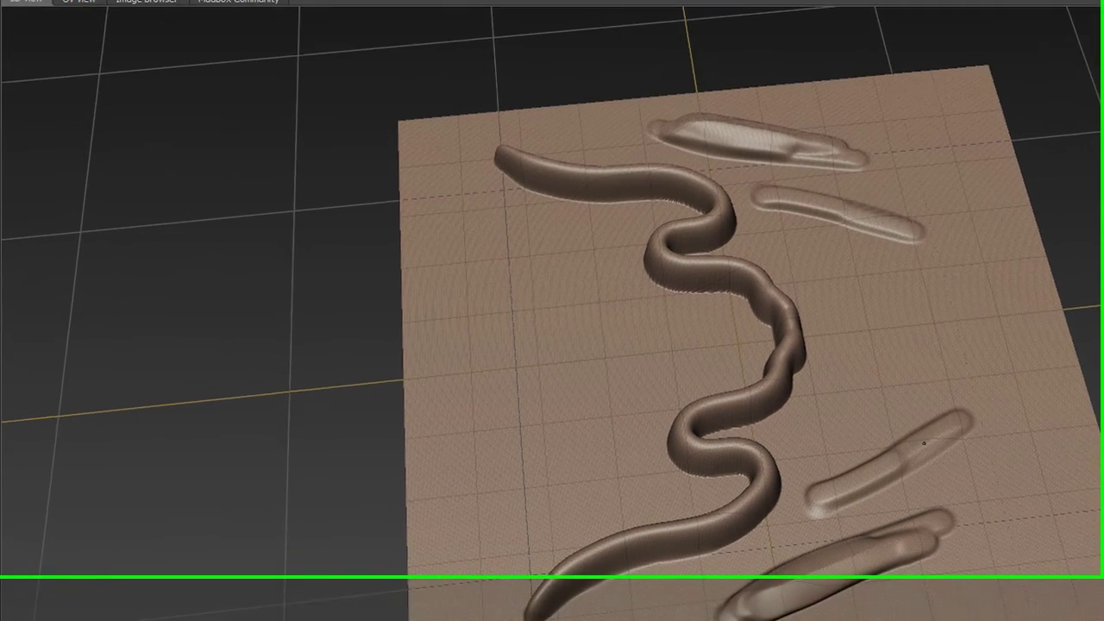
{"action": "mouse_move", "coordinate": [924, 444]}
{"action": "left_mouse_down"}
{"action": "mouse_move", "coordinate": [849, 480]}
{"action": "mouse_move", "coordinate": [930, 437]}
{"action": "mouse_move", "coordinate": [809, 494]}
{"action": "mouse_move", "coordinate": [923, 442]}
{"action": "mouse_move", "coordinate": [772, 483]}
{"action": "mouse_move", "coordinate": [738, 479]}
{"action": "mouse_move", "coordinate": [837, 446]}
{"action": "mouse_move", "coordinate": [815, 453]}
{"action": "mouse_move", "coordinate": [858, 427]}
{"action": "mouse_move", "coordinate": [927, 436]}
{"action": "mouse_move", "coordinate": [820, 431]}
{"action": "mouse_move", "coordinate": [888, 426]}
{"action": "mouse_move", "coordinate": [901, 448]}
{"action": "mouse_move", "coordinate": [841, 483]}
{"action": "mouse_move", "coordinate": [892, 464]}
{"action": "left_mouse_up"}
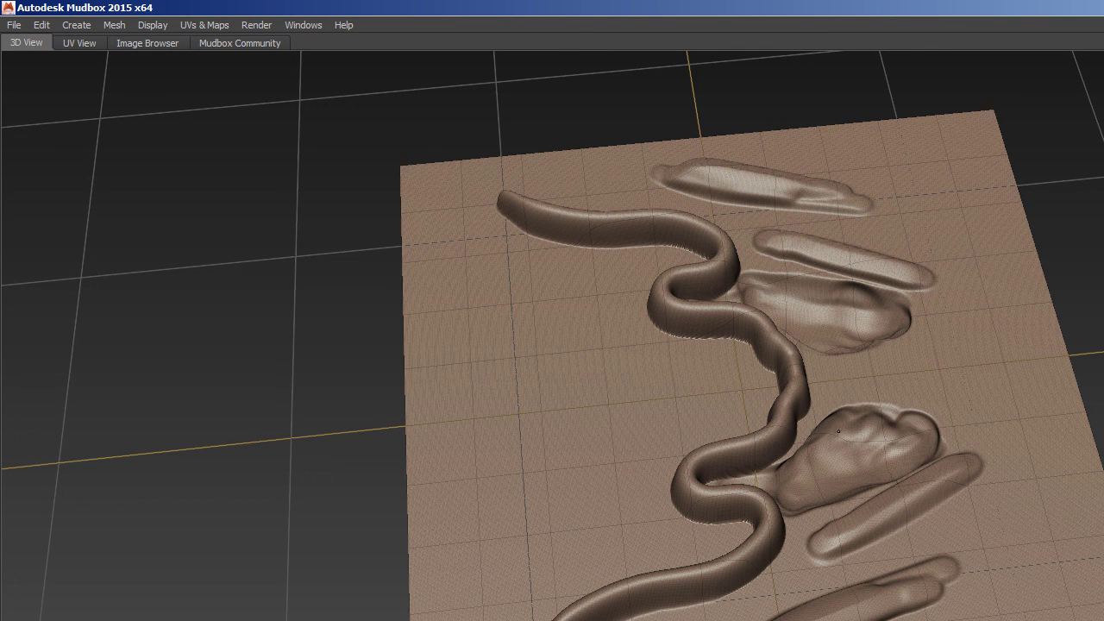
{"action": "mouse_move", "coordinate": [1022, 497]}
{"action": "left_mouse_down"}
{"action": "mouse_move", "coordinate": [944, 516]}
{"action": "mouse_move", "coordinate": [805, 581]}
{"action": "left_mouse_up"}
{"action": "mouse_move", "coordinate": [992, 490]}
{"action": "left_mouse_down"}
{"action": "mouse_move", "coordinate": [818, 579]}
{"action": "mouse_move", "coordinate": [1011, 530]}
{"action": "mouse_move", "coordinate": [831, 561]}
{"action": "left_mouse_up"}
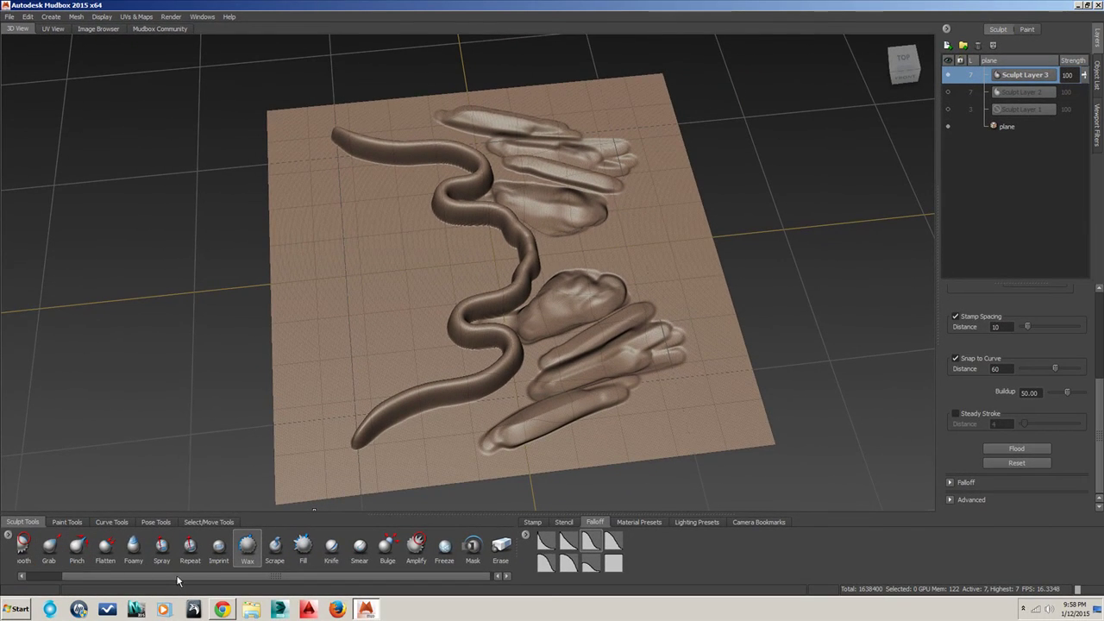
- Remove the end of the front wax mound nearest the winding stroke with the Erase brush
{"action": "mouse_move", "coordinate": [176, 576]}
{"action": "left_mouse_down"}
{"action": "mouse_move", "coordinate": [269, 575]}
{"action": "mouse_move", "coordinate": [116, 580]}
{"action": "mouse_move", "coordinate": [235, 572]}
{"action": "left_mouse_up"}
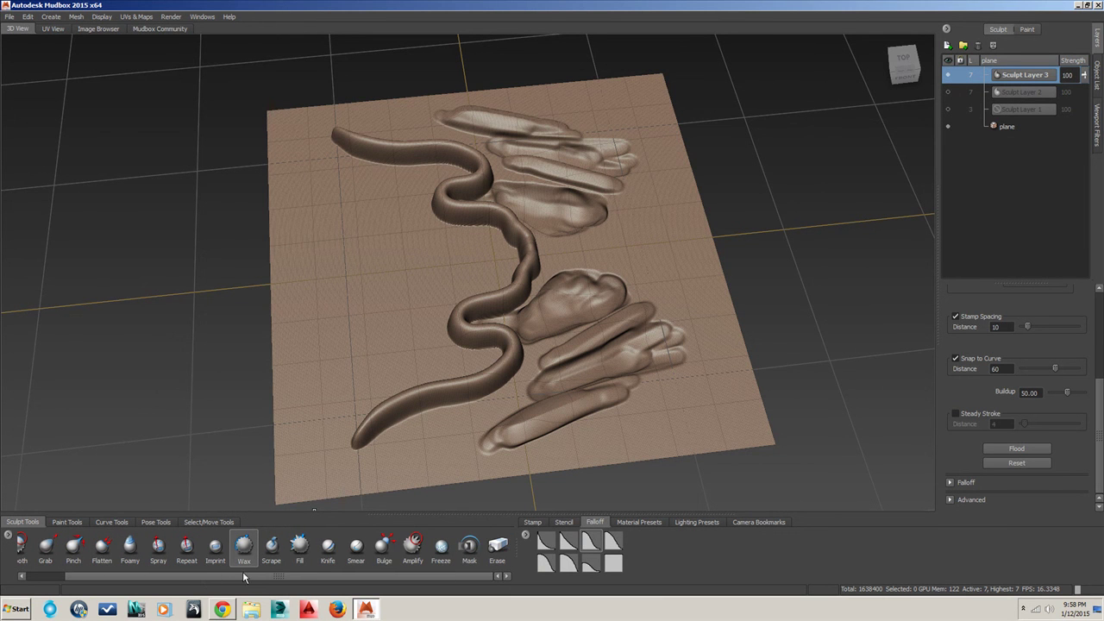
{"action": "left_click", "coordinate": [497, 545]}
{"action": "mouse_move", "coordinate": [500, 456]}
{"action": "left_mouse_down"}
{"action": "mouse_move", "coordinate": [530, 419]}
{"action": "mouse_move", "coordinate": [516, 415]}
{"action": "left_mouse_up"}
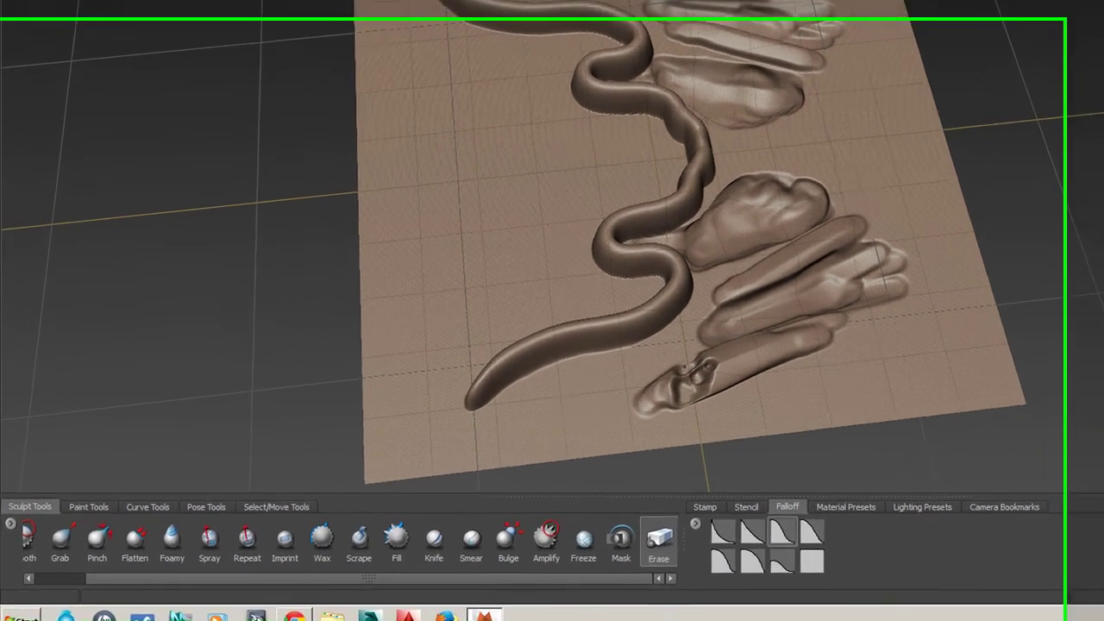
{"action": "left_click_drag", "start_coordinate": [666, 371], "coordinate": [630, 418]}
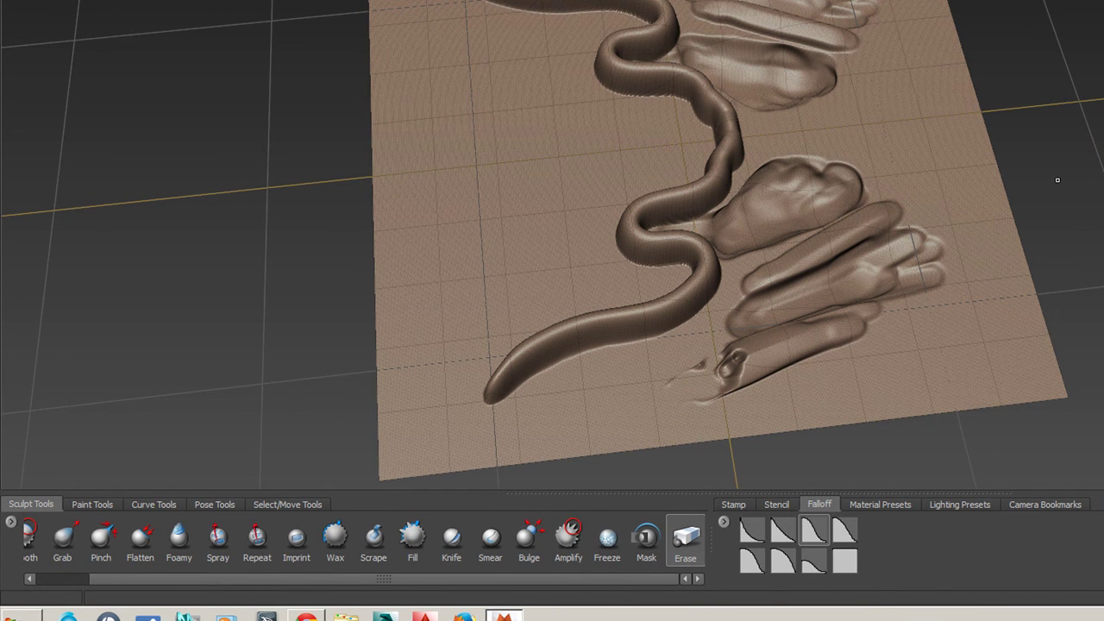
- Return to the Wax brush and position it over the wax ridges beside the winding stroke
{"action": "left_click_drag", "start_coordinate": [608, 578], "coordinate": [537, 579]}
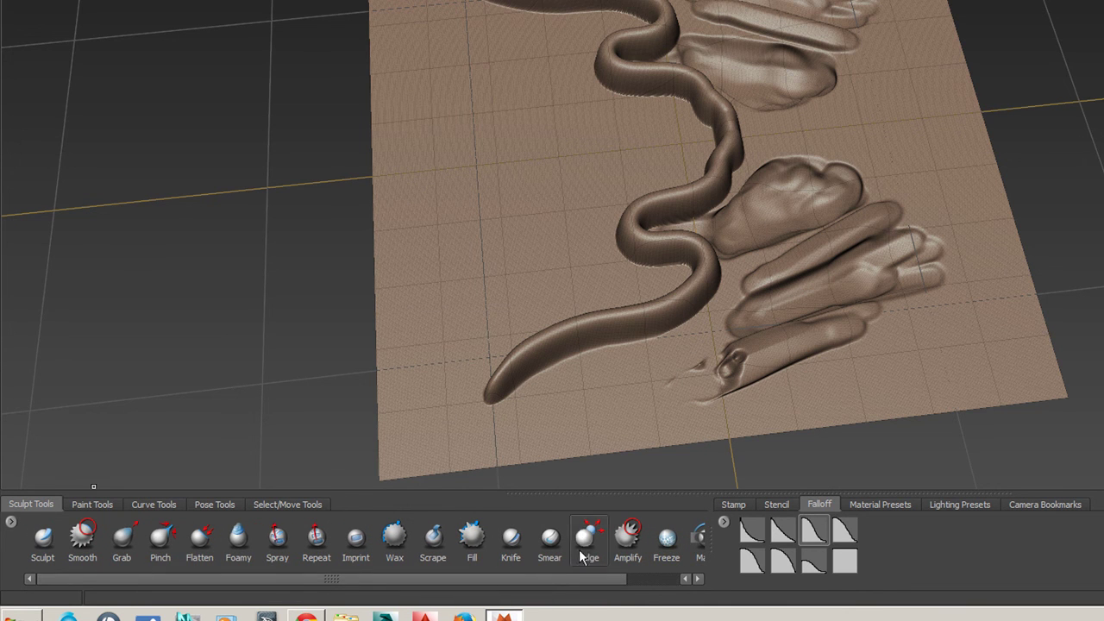
{"action": "left_click", "coordinate": [393, 536]}
{"action": "mouse_move", "coordinate": [565, 407]}
{"action": "left_mouse_down", "text": "alt"}
{"action": "mouse_move", "coordinate": [978, 271]}
{"action": "mouse_move", "coordinate": [1005, 423]}
{"action": "mouse_move", "coordinate": [925, 507]}
{"action": "left_mouse_up", "text": "alt"}
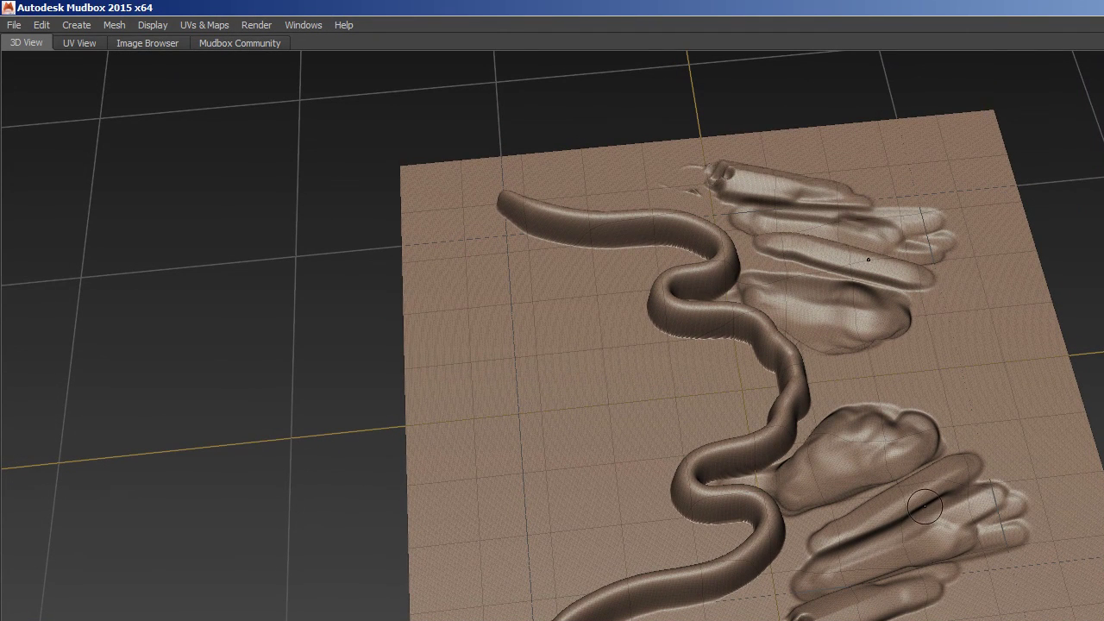